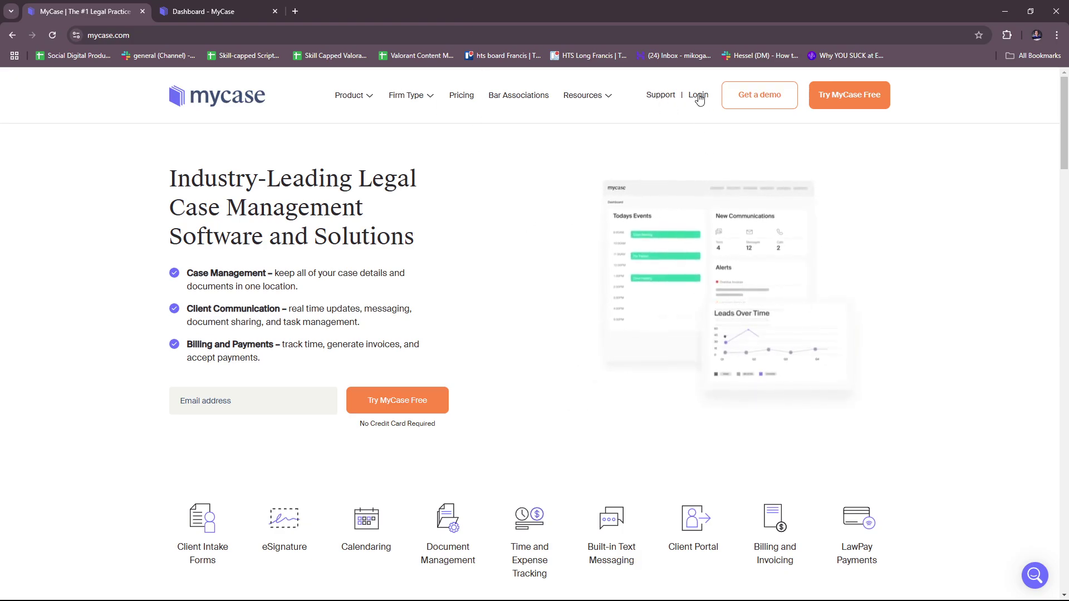
# View the demo request form from the MyCase homepage and close it.
pyautogui.click(770, 96)
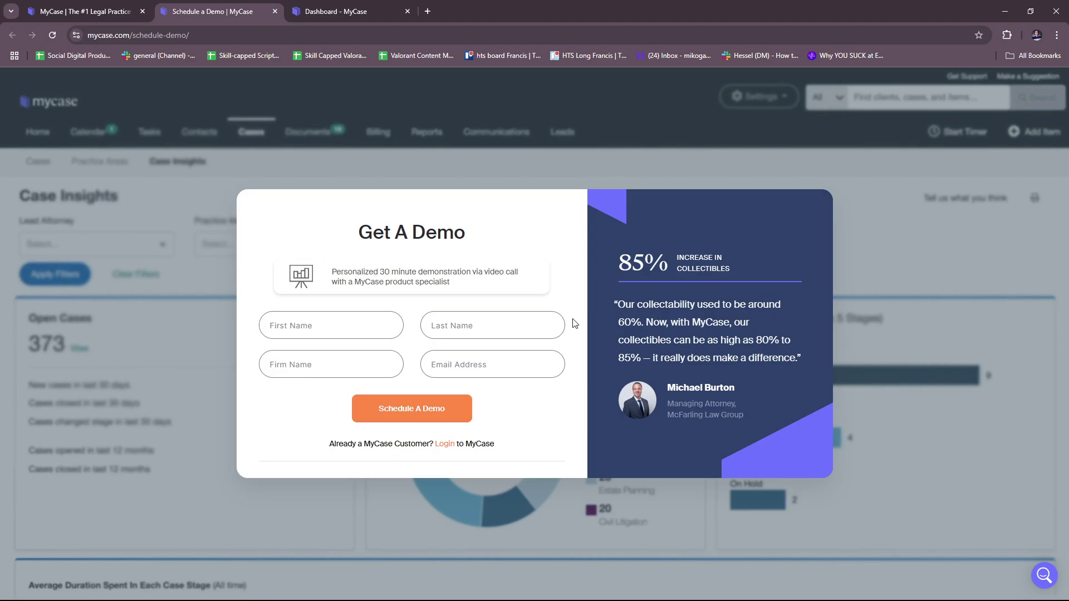
pyautogui.click(275, 12)
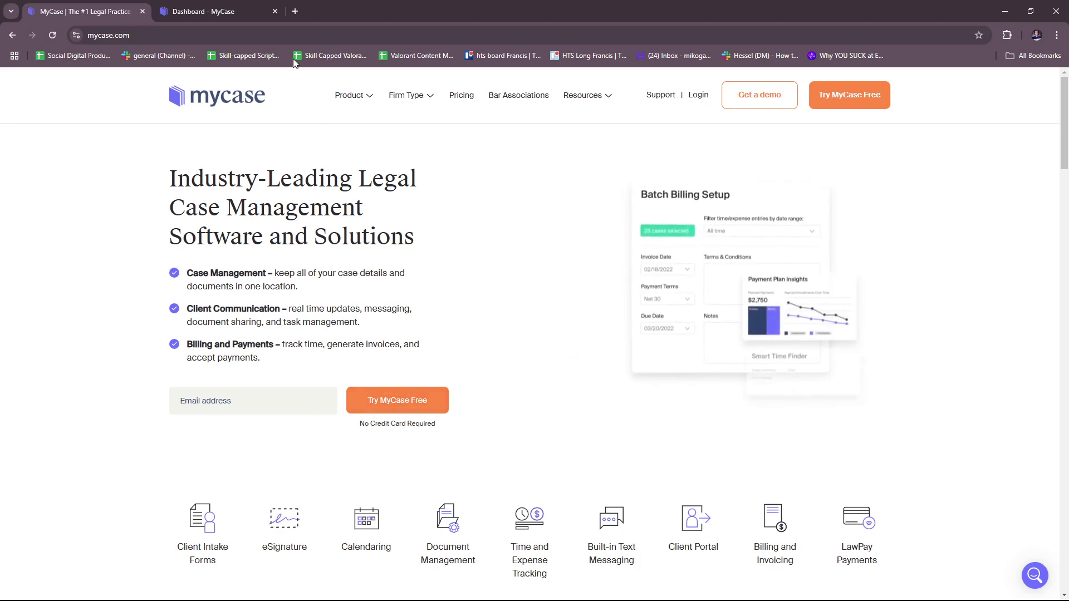
# Switch from the MyCase homepage to the dashboard tab with the Add Case form.
pyautogui.click(243, 7)
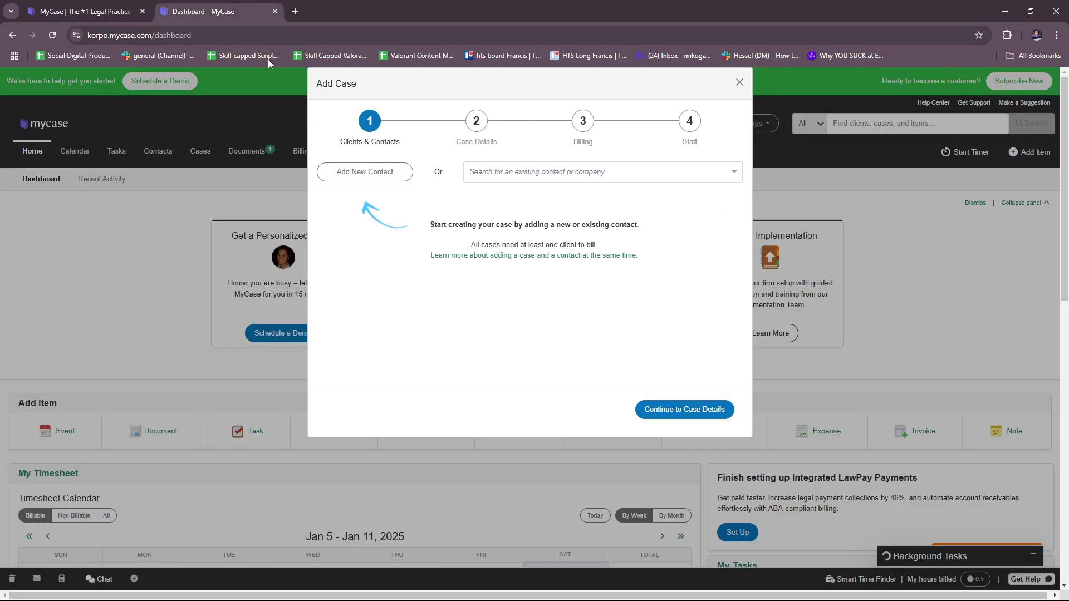
pyautogui.click(91, 5)
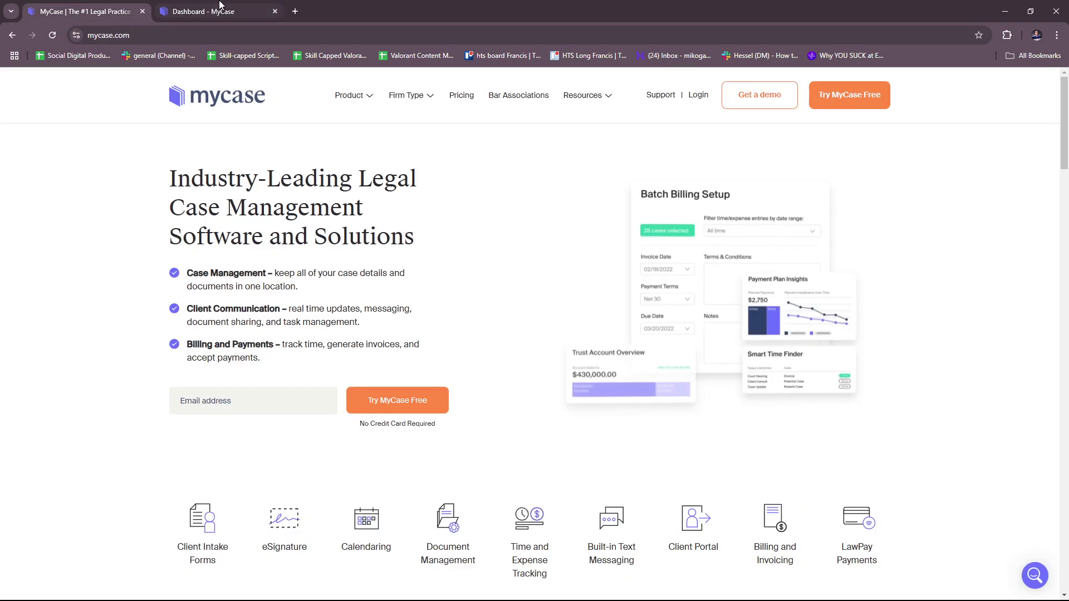
pyautogui.click(167, 10)
pyautogui.click(96, 6)
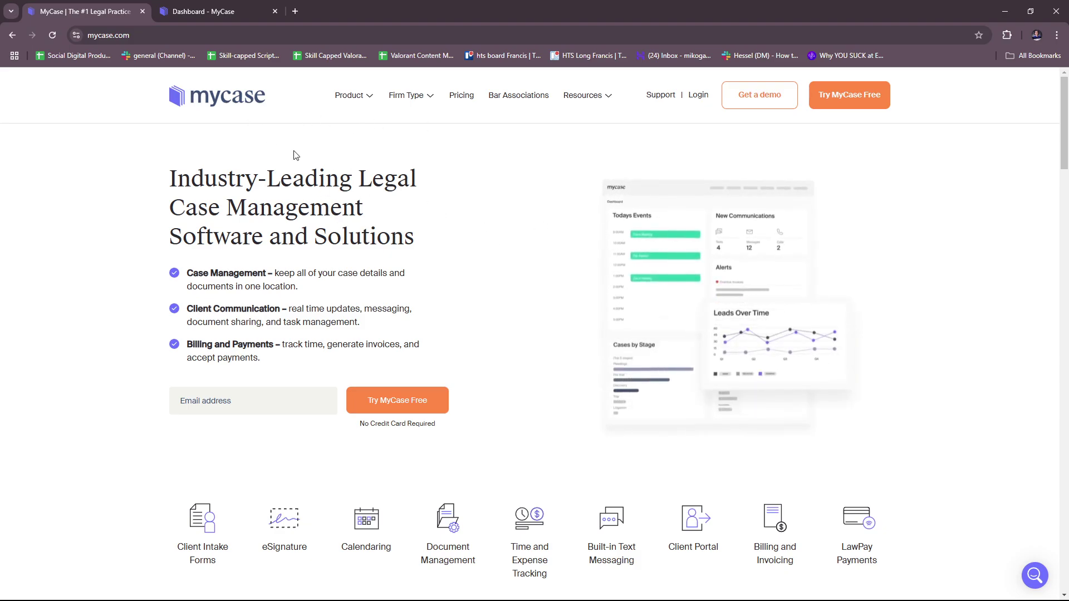
pyautogui.hotkey('ctrl', 'Tab')
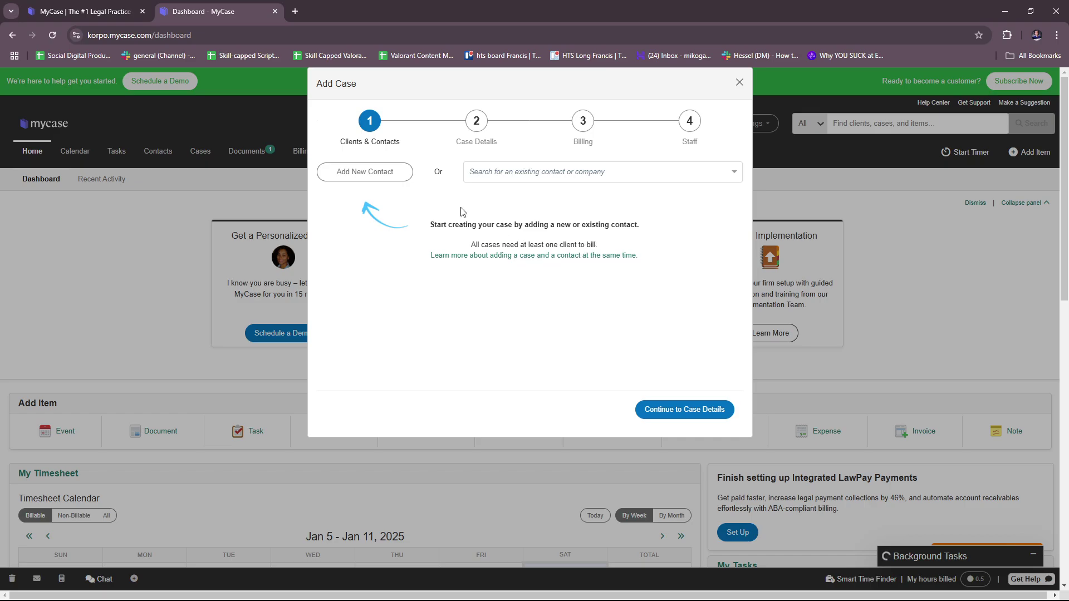
# Examine the new contact form, including people group, additional information and custom fields, and close it without saving.
pyautogui.click(380, 176)
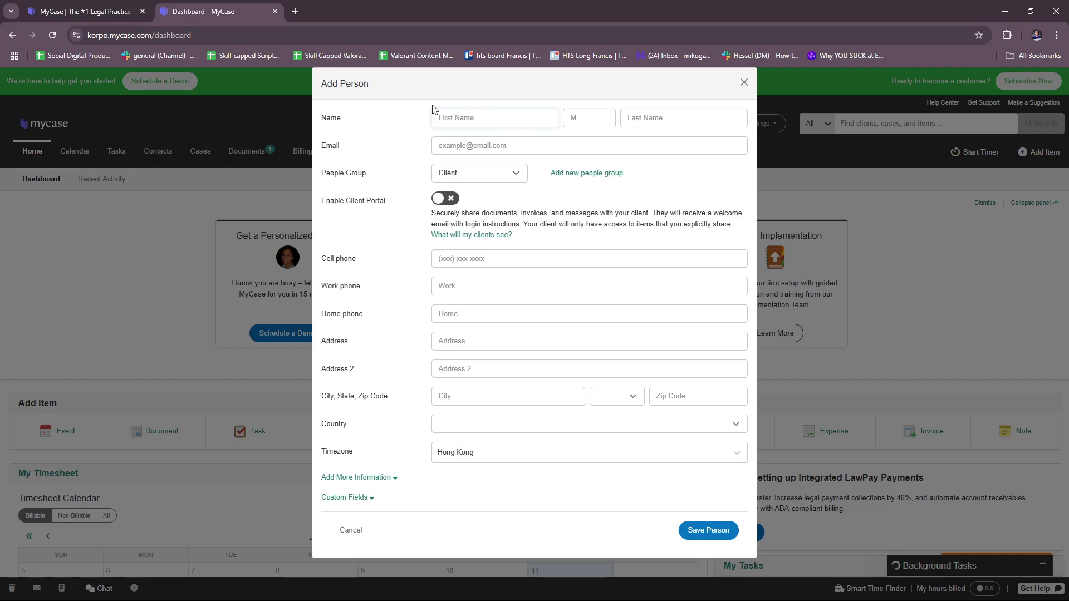
pyautogui.click(508, 180)
pyautogui.click(590, 175)
pyautogui.click(562, 173)
pyautogui.click(390, 478)
pyautogui.scroll(-4, 422, 485)
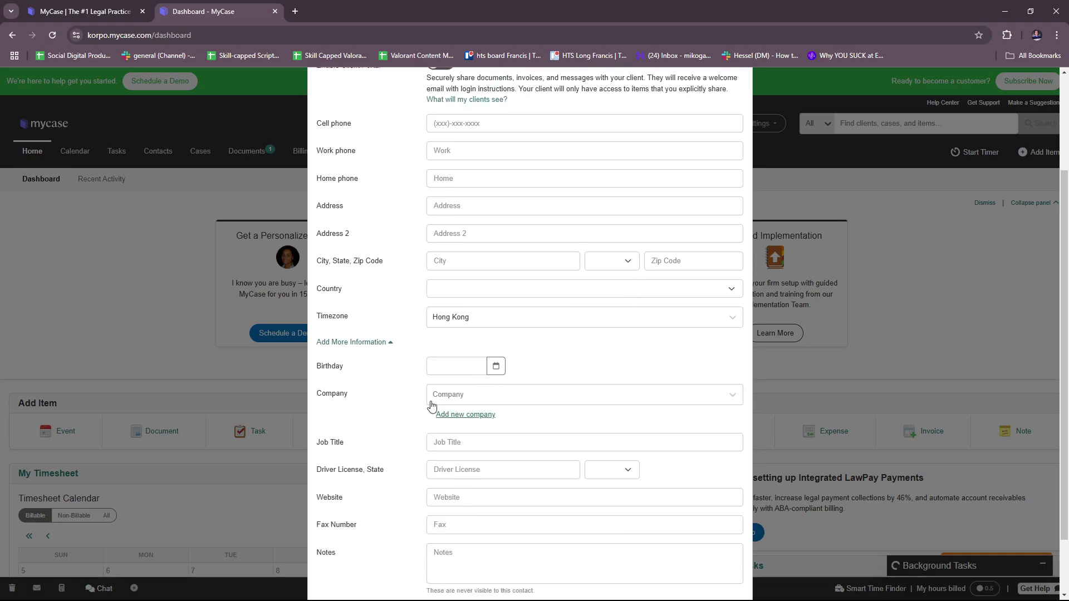
pyautogui.click(377, 271)
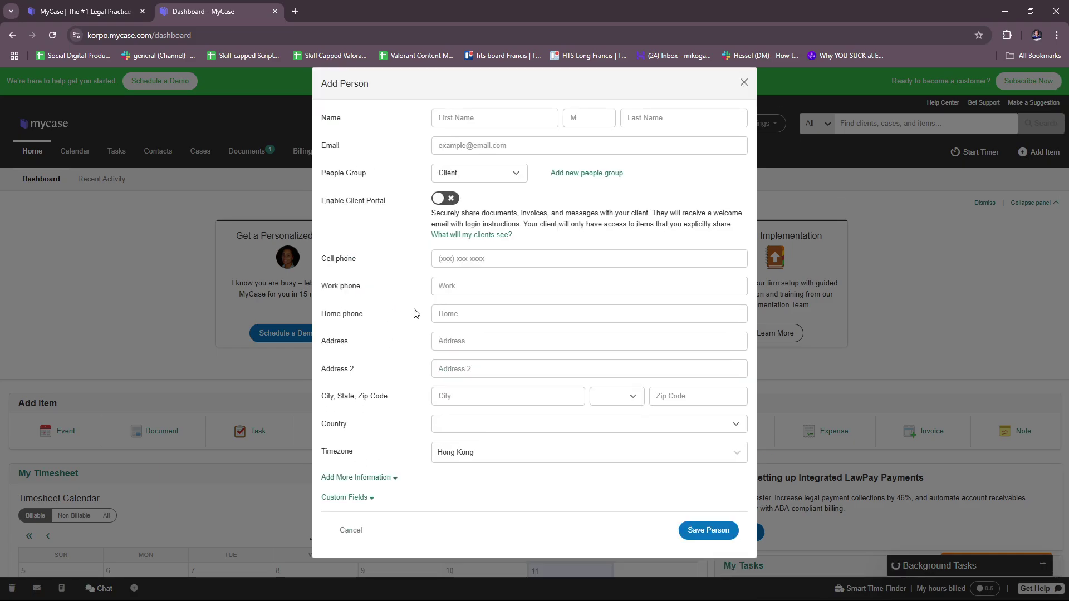
pyautogui.click(352, 501)
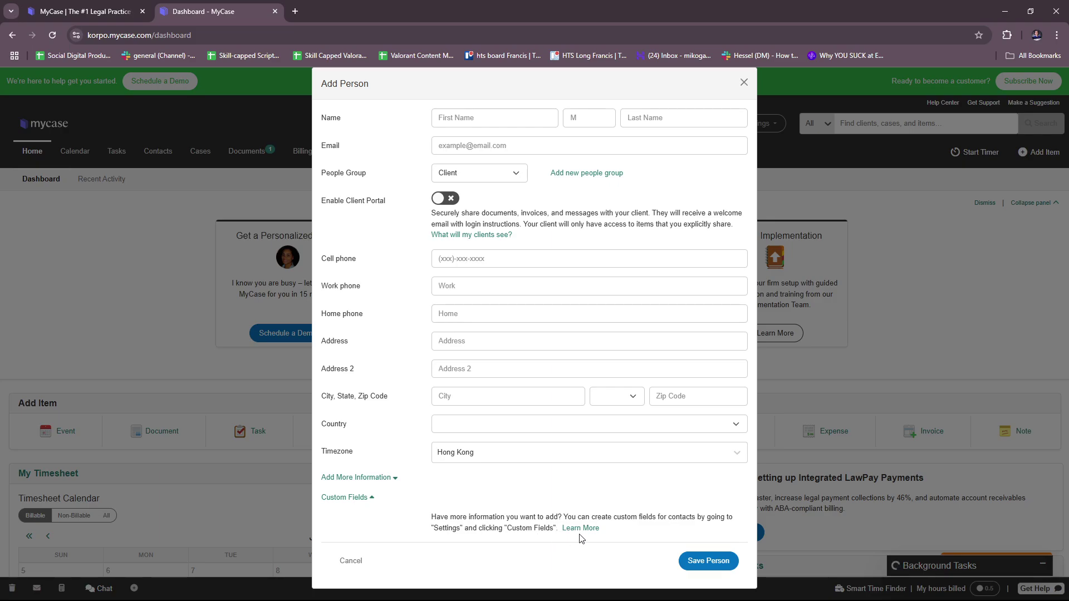
pyautogui.click(363, 499)
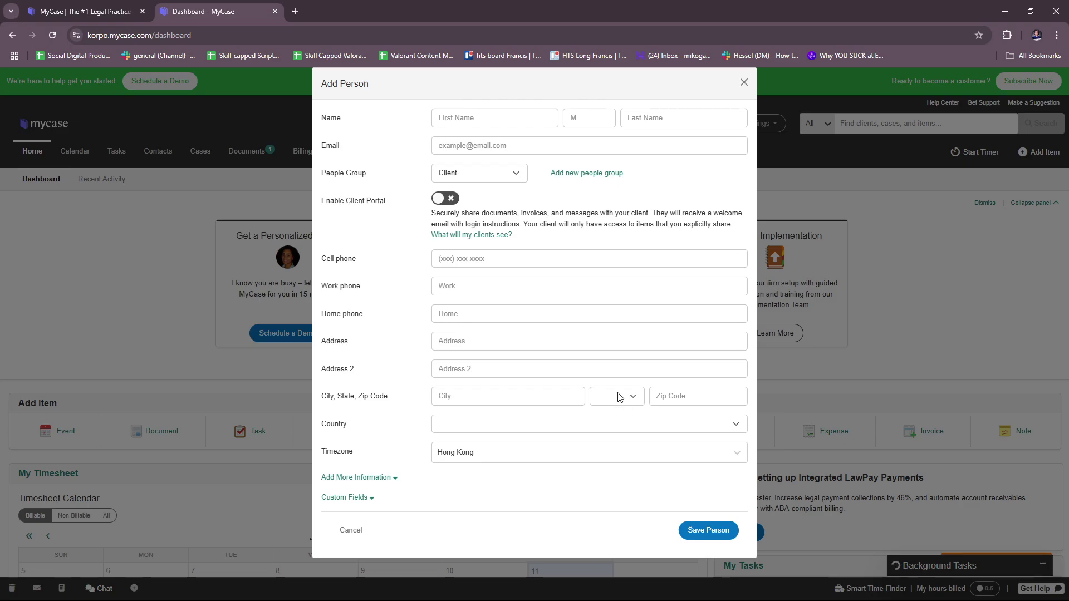
pyautogui.click(744, 83)
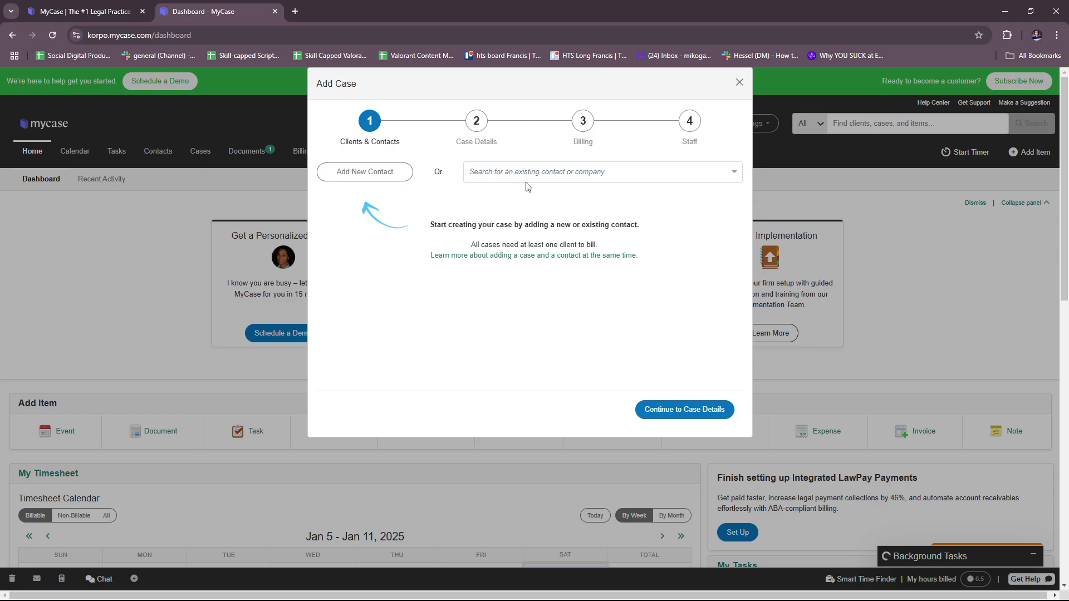
# Add the existing sample client to the case and continue to the case details.
pyautogui.click(591, 167)
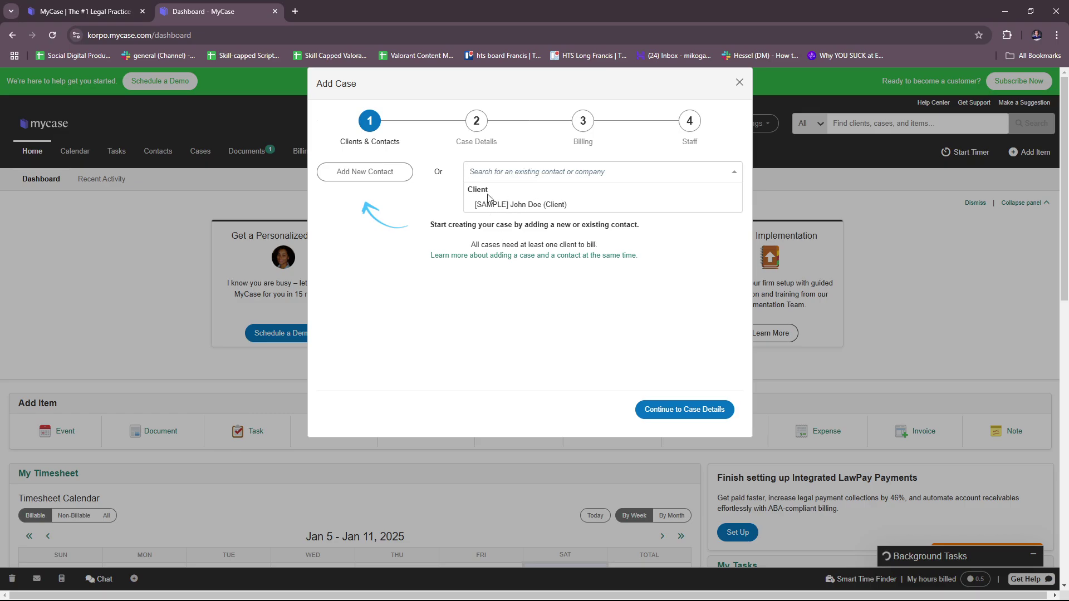
pyautogui.click(547, 205)
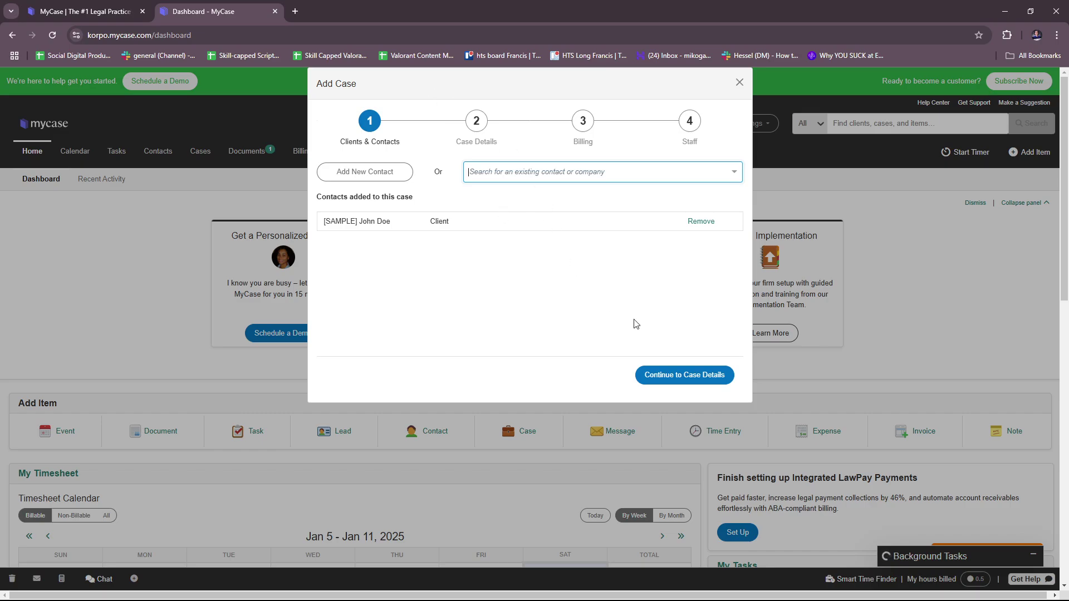
pyautogui.click(683, 377)
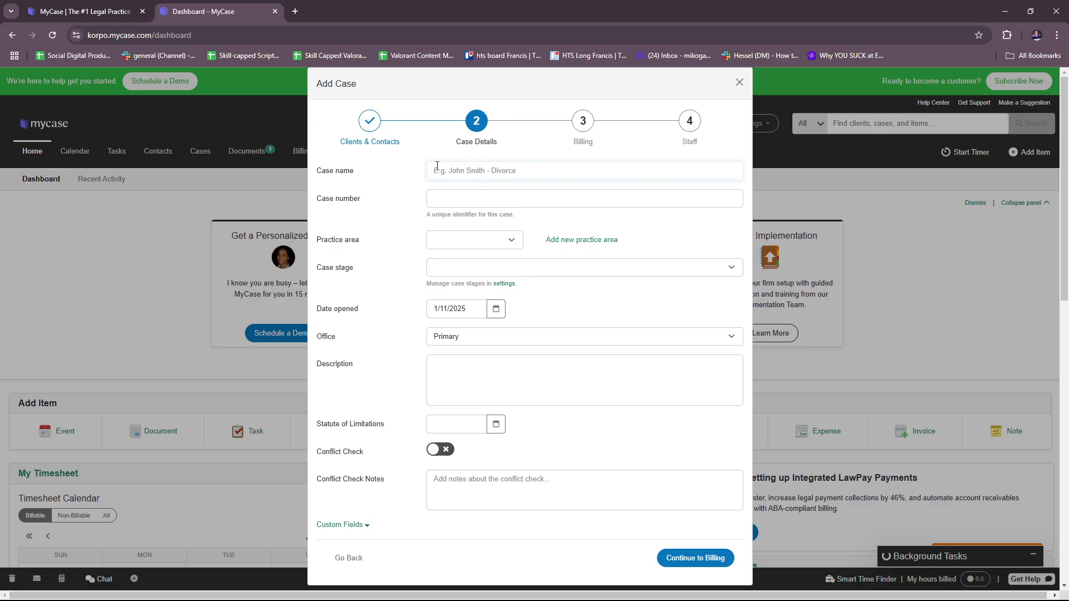
# Enter a case name made of the client's full name followed by "- Divorce", and fill in the case number.
pyautogui.click(451, 188)
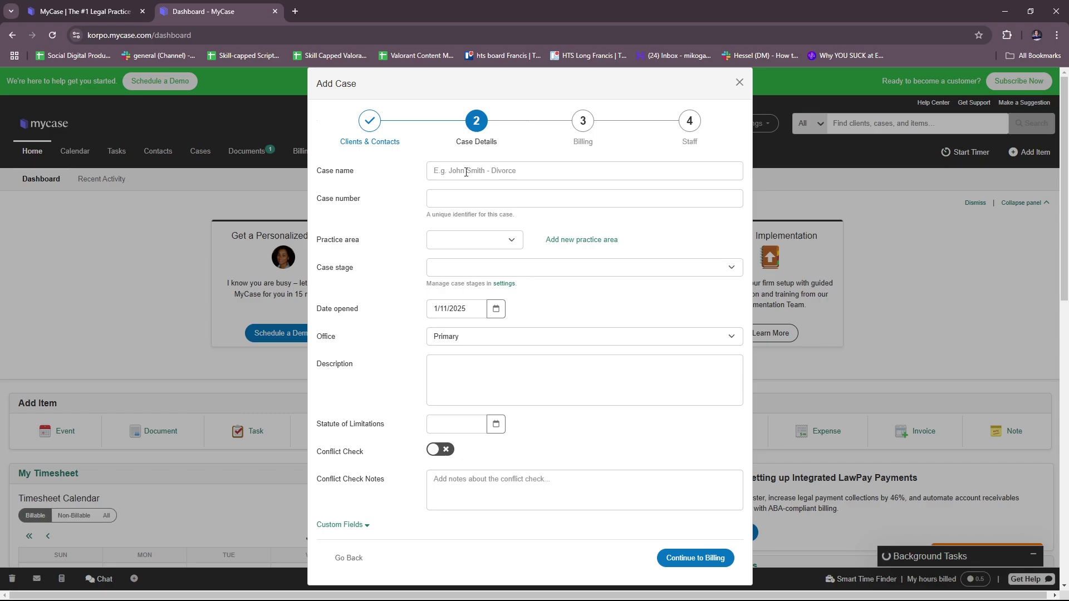
pyautogui.click(466, 171)
pyautogui.write('John Smith - Divorce')
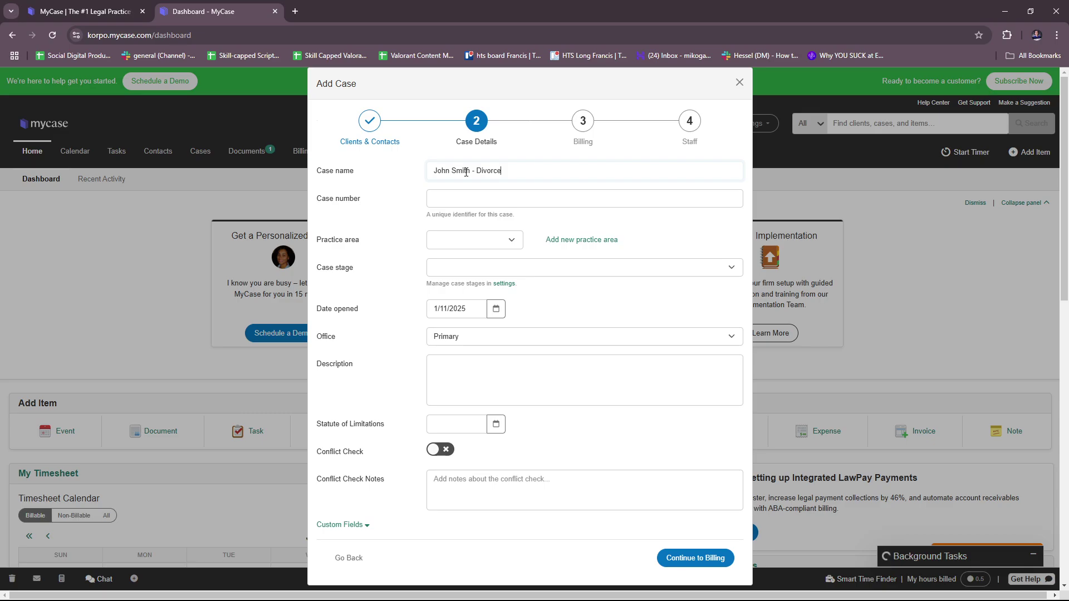
pyautogui.click(529, 198)
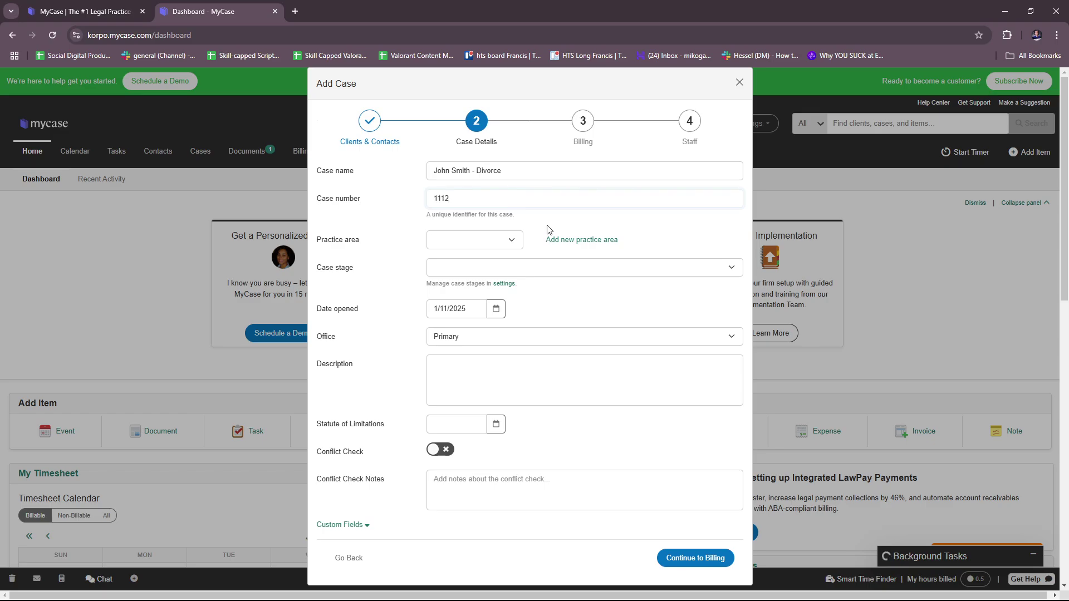
# Set the practice area to Divorce/Separation and the case stage to Discovery.
pyautogui.click(513, 240)
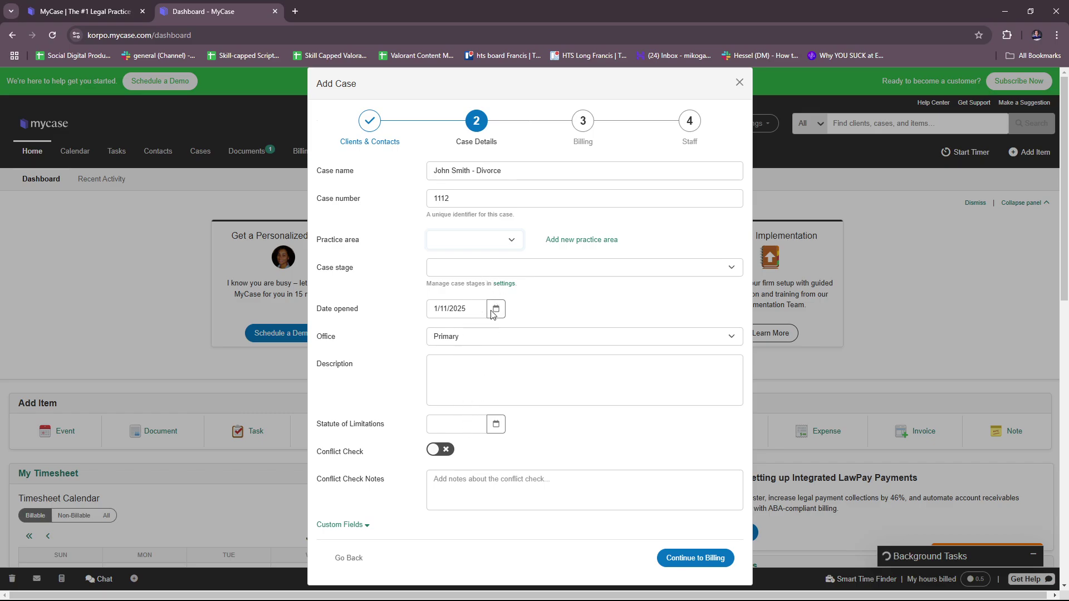
pyautogui.press('d')
pyautogui.click(449, 271)
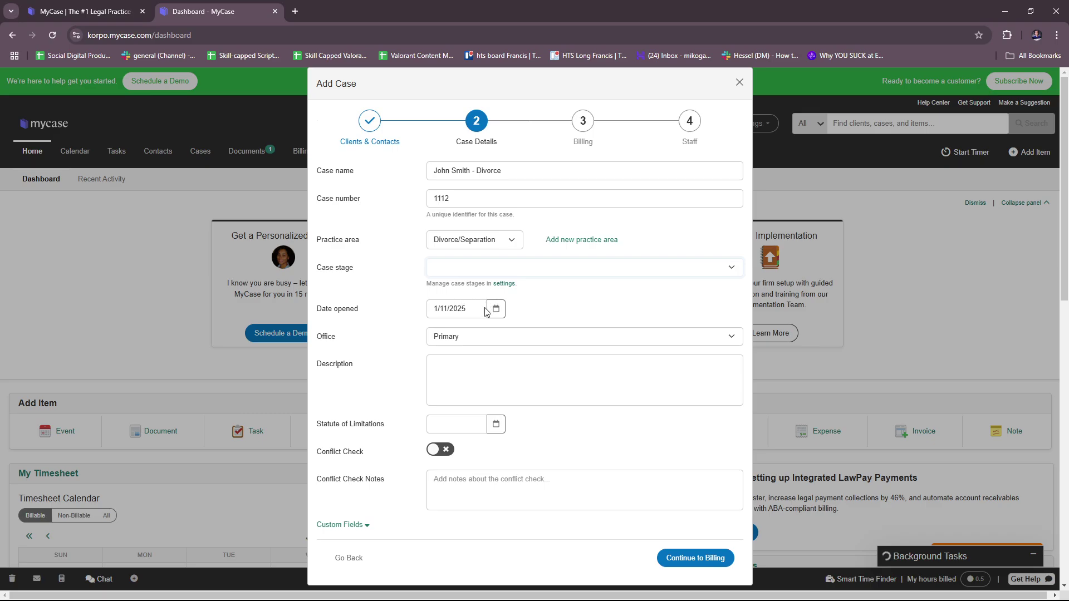
pyautogui.press('d')
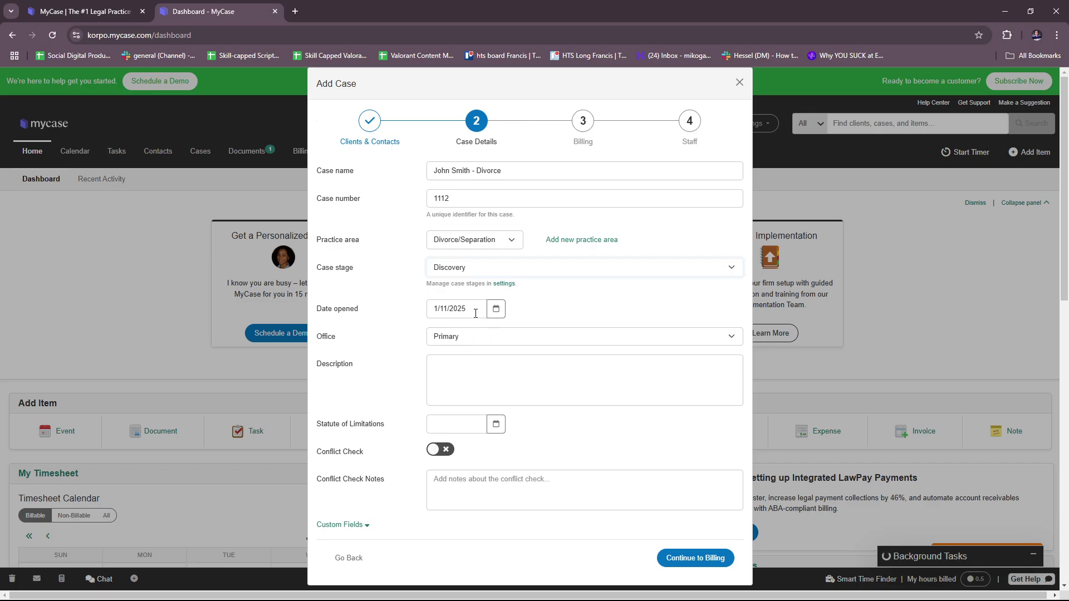
# Enter "Sample description." as the case description and set the statute of limitations to 1/31/2025.
pyautogui.click(538, 366)
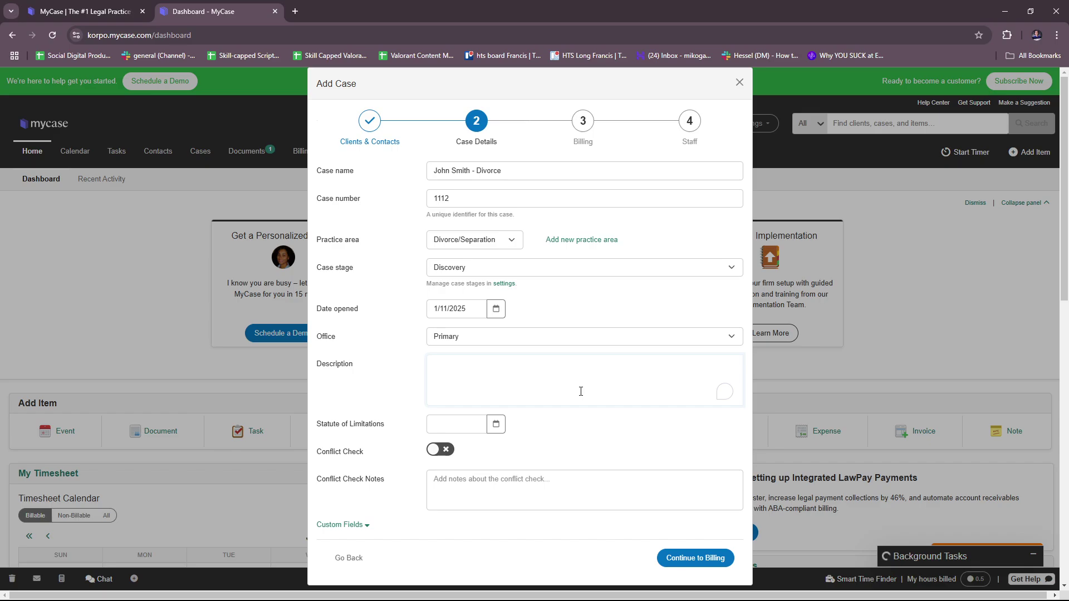
pyautogui.write('Sample description.')
pyautogui.click(480, 426)
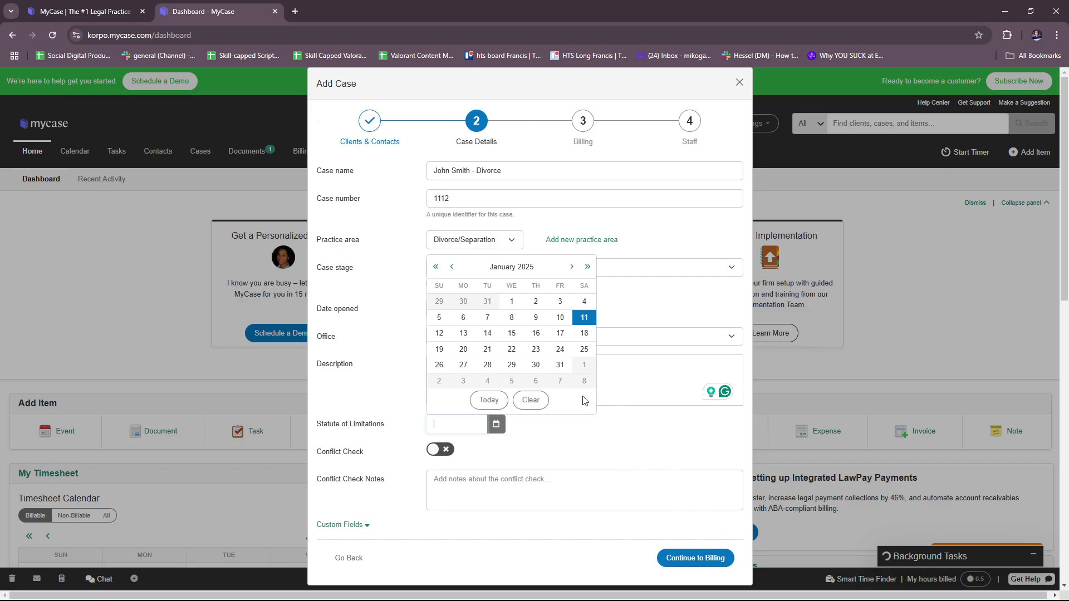
pyautogui.scroll(-1, 574, 382)
pyautogui.scroll(-2, 573, 381)
pyautogui.click(559, 366)
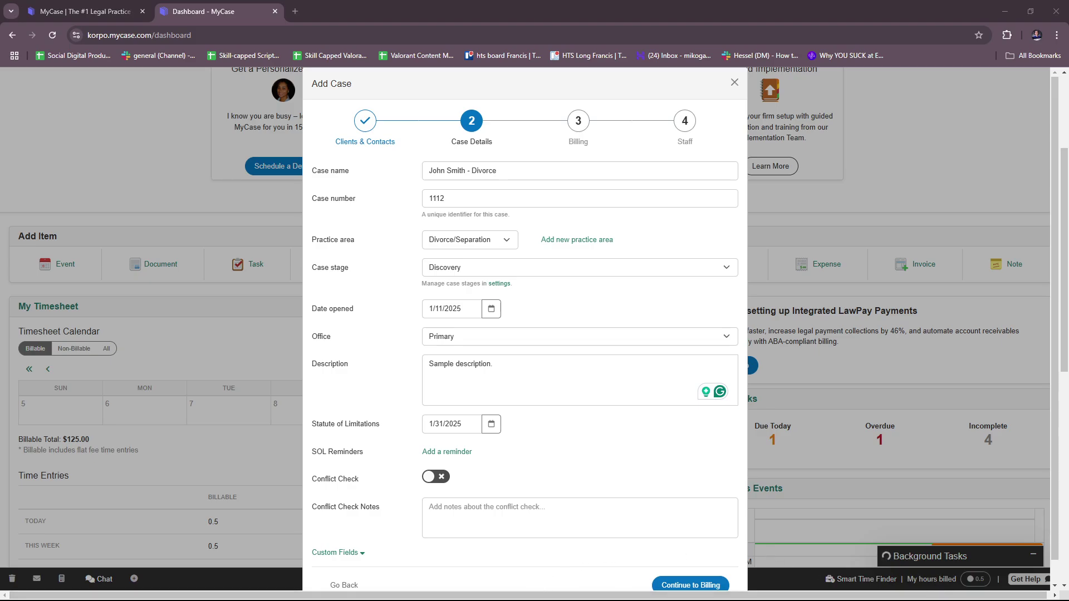
pyautogui.click(773, 8)
# Try the statute of limitations reminder option and switch the conflict check on and back off.
pyautogui.click(447, 452)
pyautogui.click(557, 457)
pyautogui.click(437, 478)
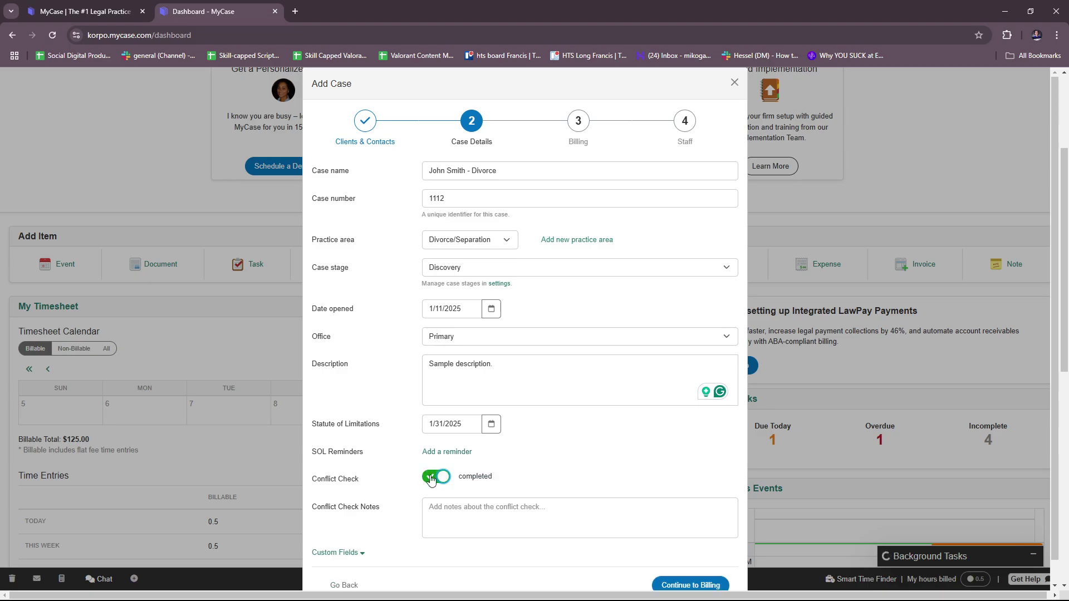
pyautogui.click(460, 482)
pyautogui.scroll(-1, 561, 449)
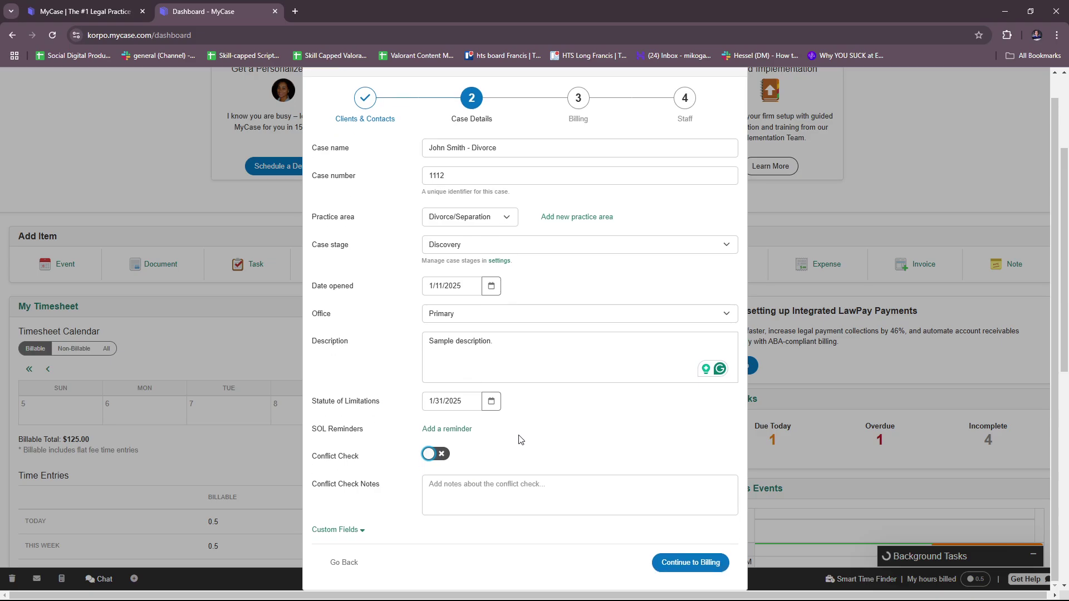
# Examine the conflict check notes and the custom fields section of the case details.
pyautogui.click(499, 493)
pyautogui.click(347, 532)
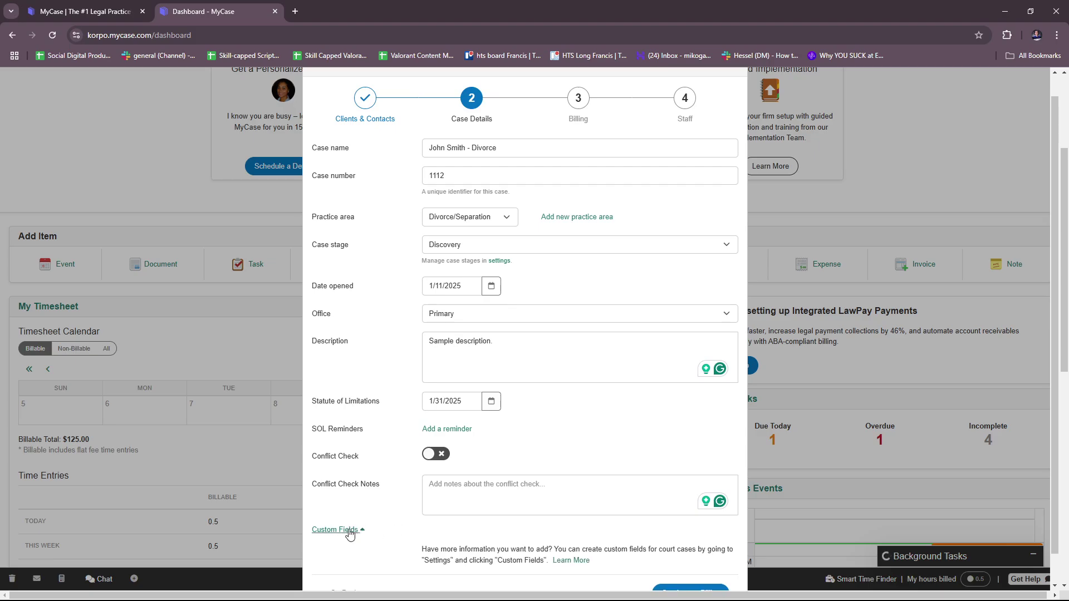
pyautogui.click(362, 530)
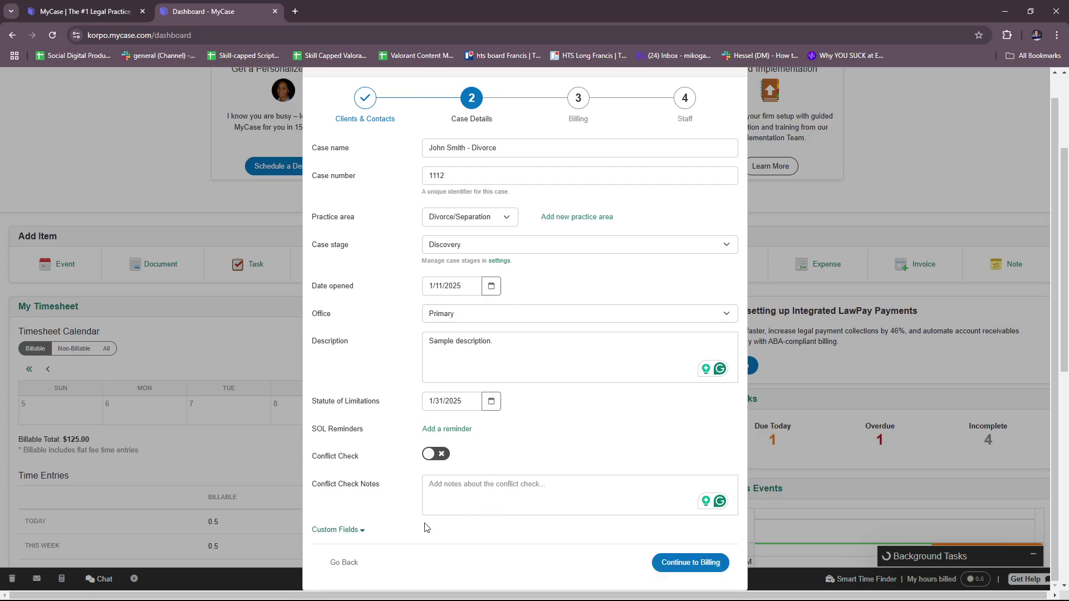
pyautogui.click(356, 531)
pyautogui.click(347, 531)
pyautogui.scroll(1, 601, 448)
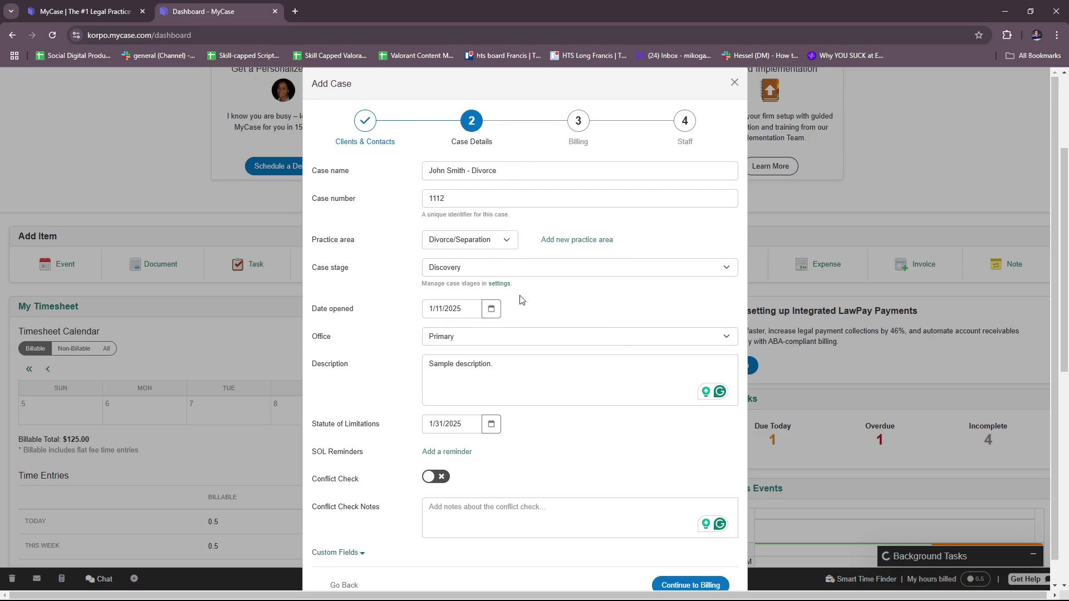
pyautogui.scroll(2, 522, 300)
pyautogui.scroll(-1, 517, 351)
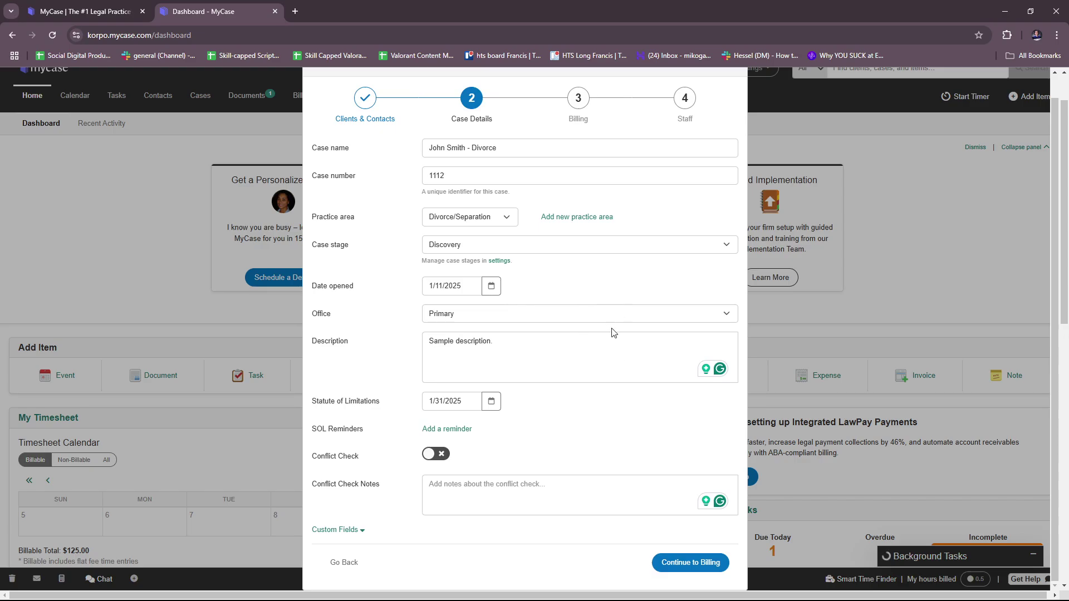
# Continue to billing, choose a billing method for the sample client's case, and proceed to staff assignment.
pyautogui.click(702, 561)
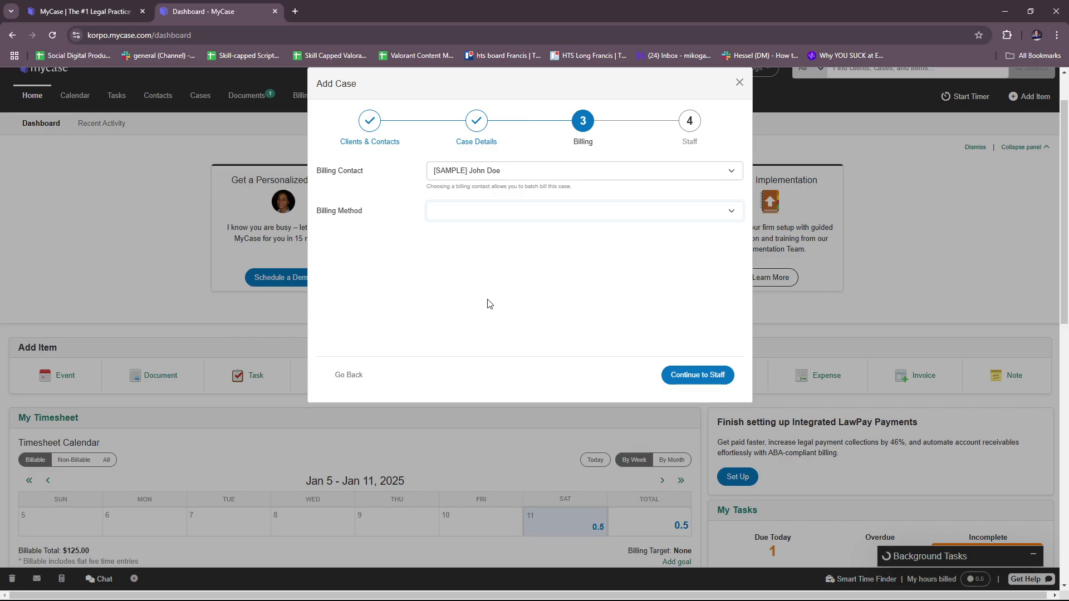
pyautogui.press('p')
pyautogui.click(708, 370)
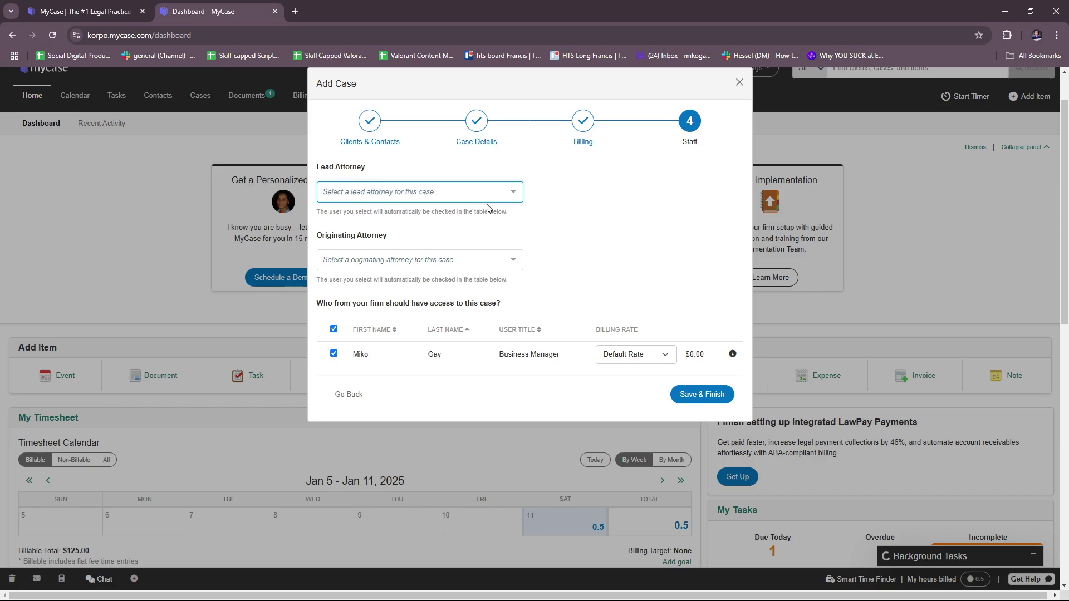
# Assign the firm's only listed staff member as both lead attorney and originating attorney.
pyautogui.click(513, 195)
pyautogui.click(377, 213)
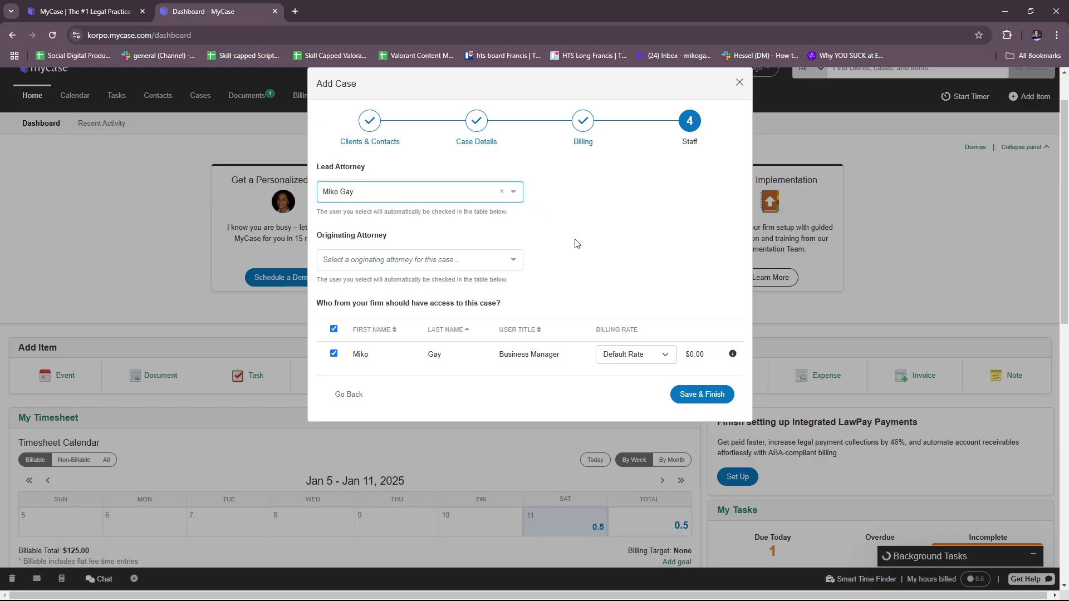
pyautogui.scroll(-1, 359, 249)
pyautogui.click(363, 262)
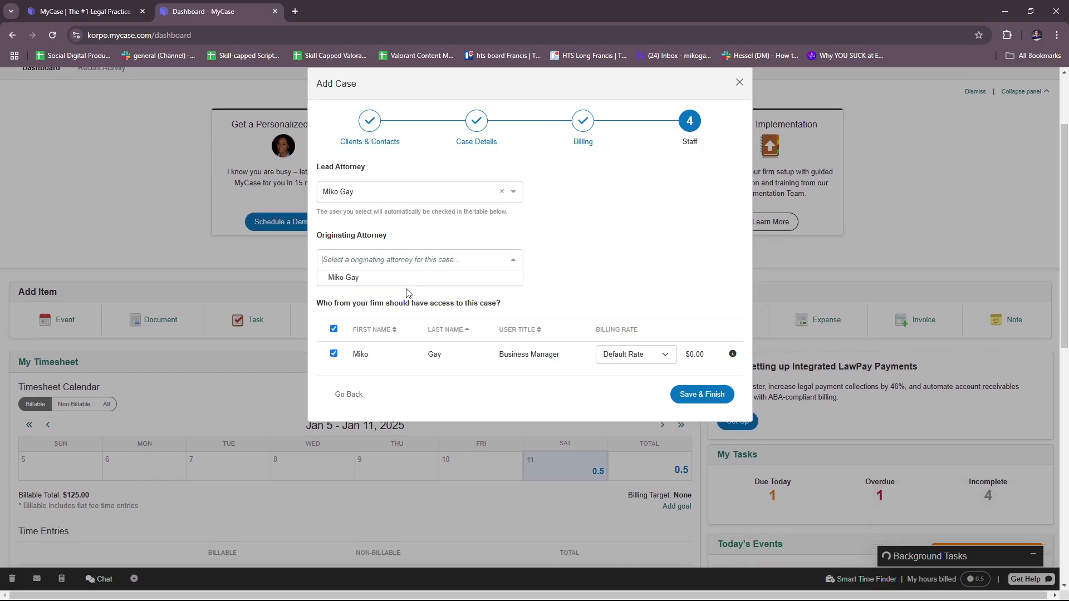
pyautogui.click(388, 279)
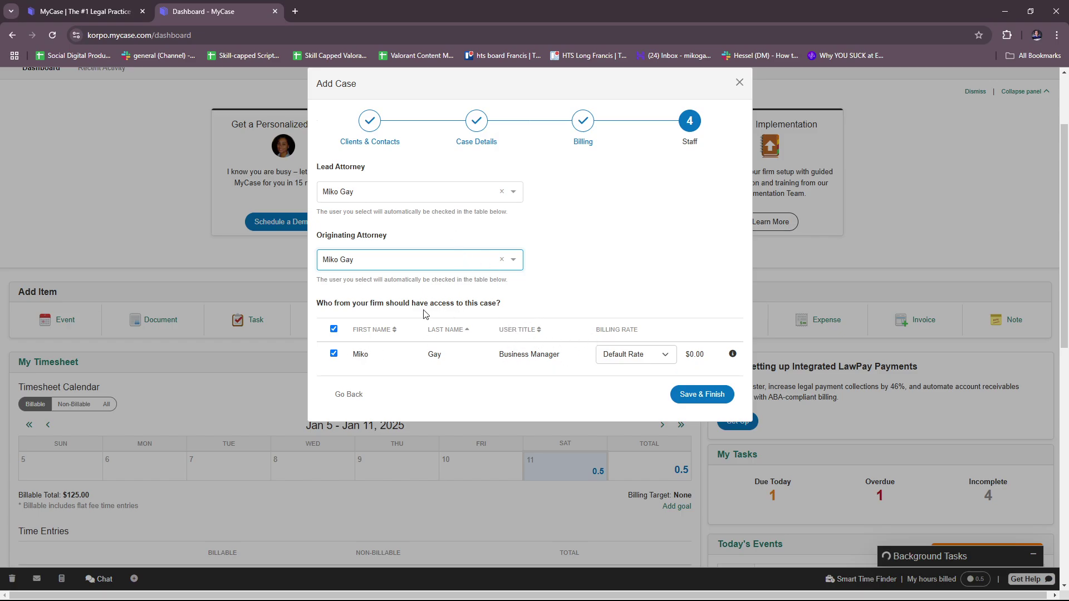
# Keep the staff member's billing rate at Default Rate, save and finish the new case, and dismiss the follow-up suggestions.
pyautogui.click(660, 360)
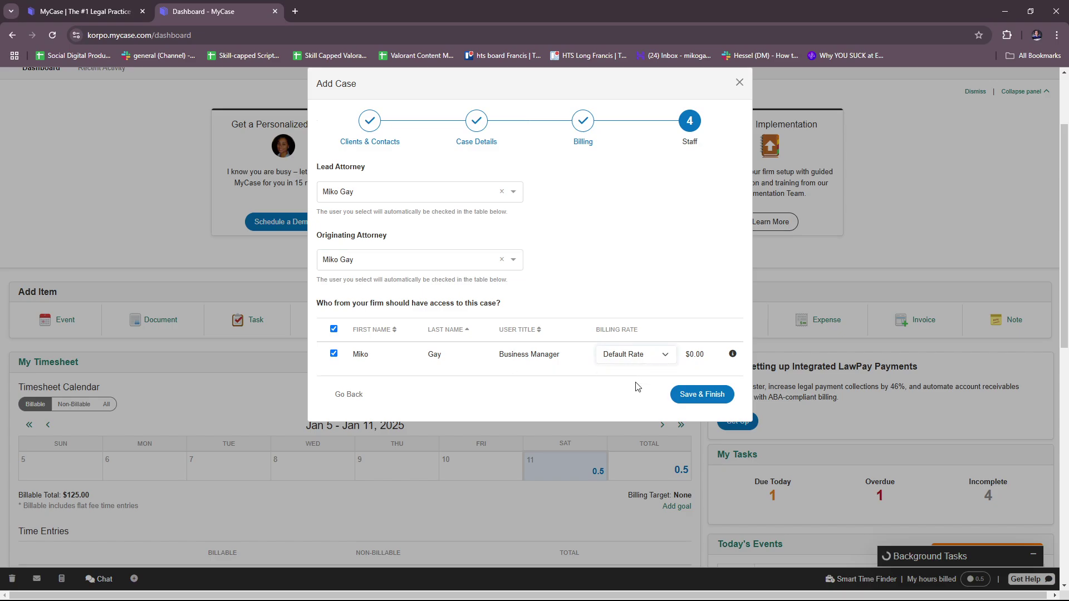
pyautogui.click(643, 373)
pyautogui.click(647, 372)
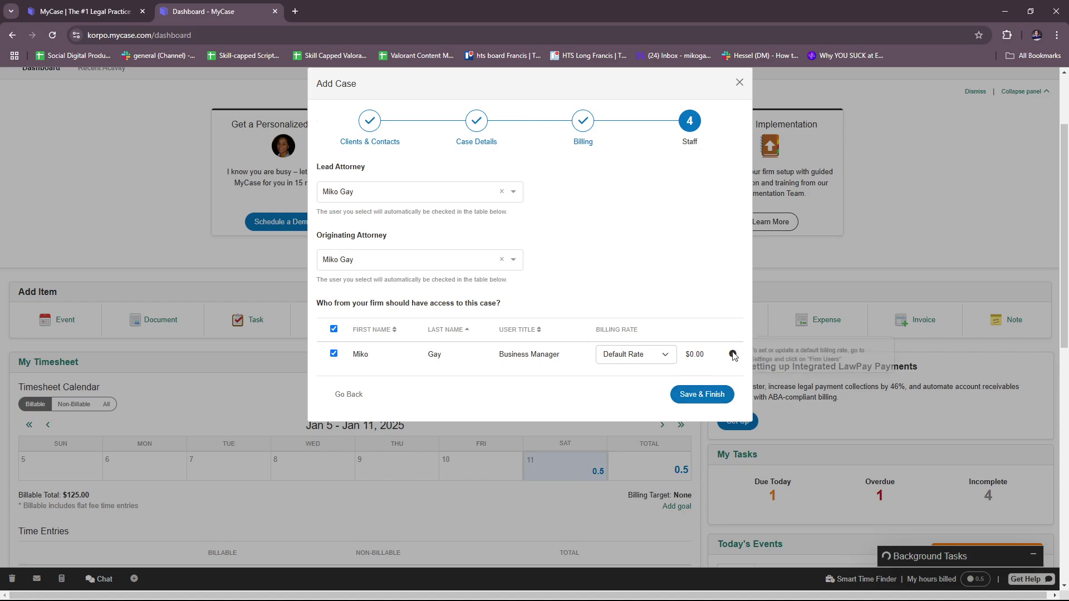
pyautogui.click(704, 396)
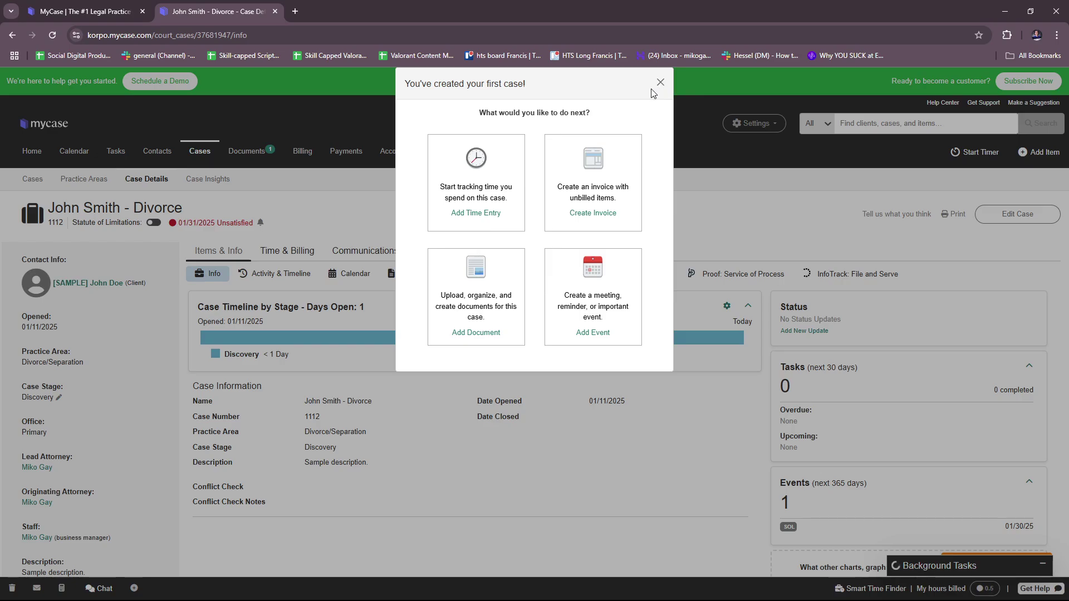
pyautogui.click(660, 83)
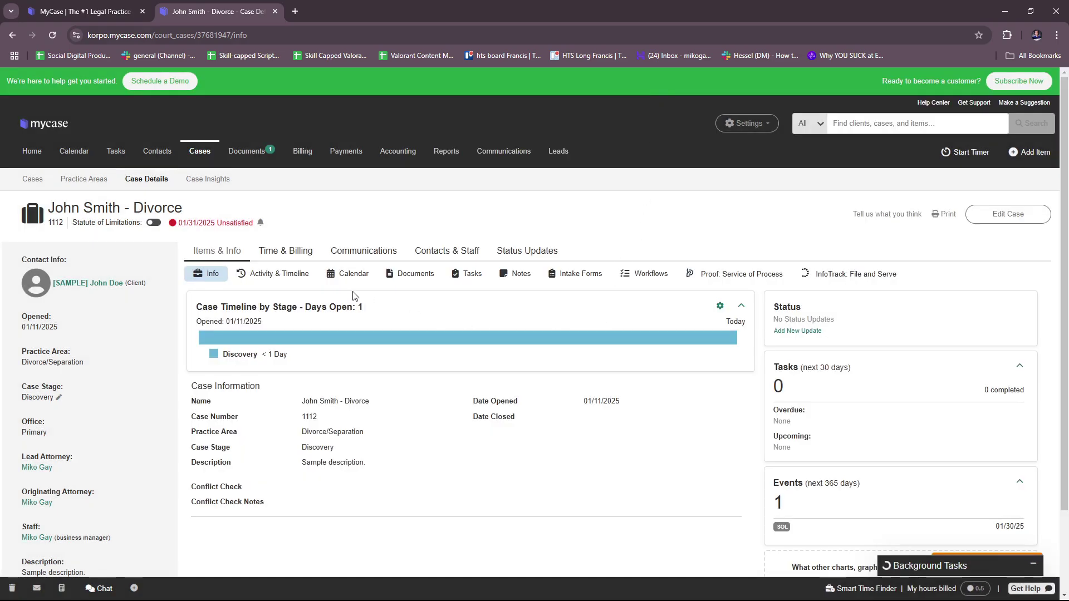
# Examine the new divorce case's details page, including its contact info, stage timeline, case information, tasks and events.
pyautogui.scroll(-1, 348, 284)
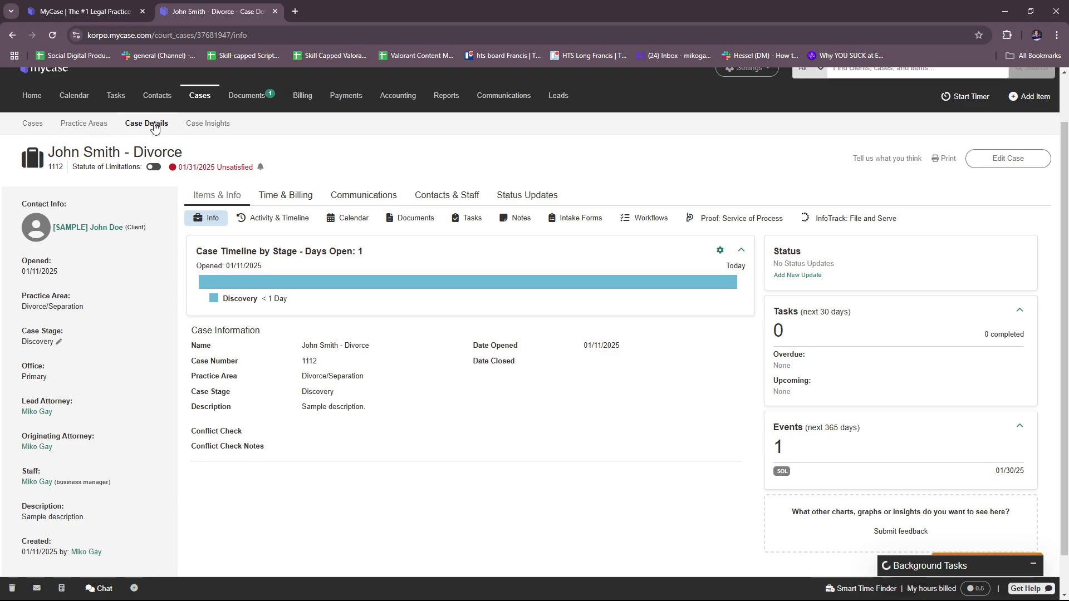
pyautogui.moveTo(214, 91)
pyautogui.scroll(-1, 99, 379)
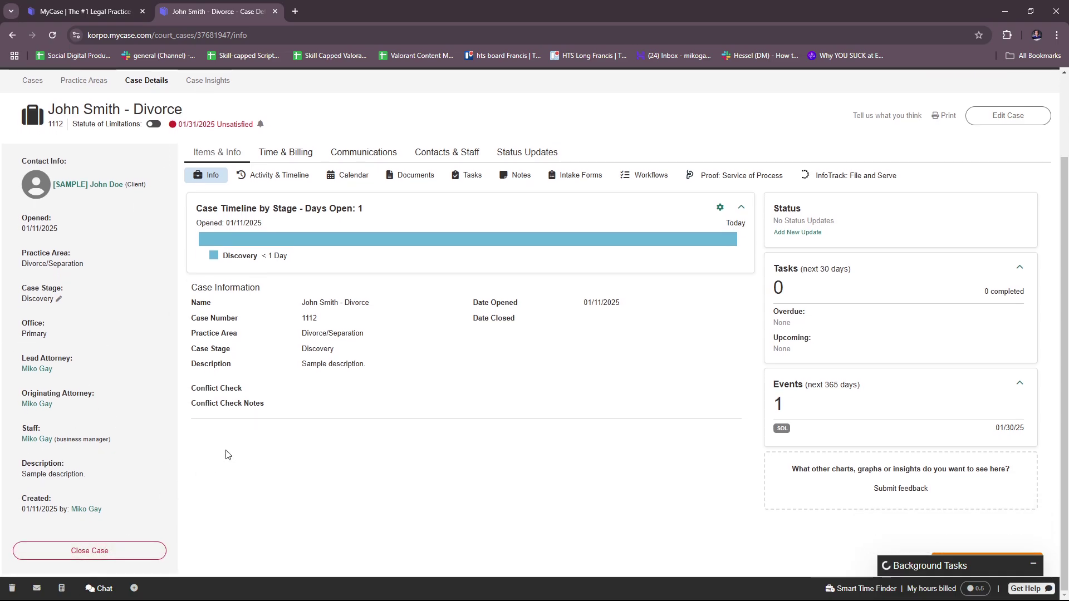
pyautogui.scroll(2, 226, 455)
pyautogui.scroll(-2, 89, 551)
pyautogui.scroll(2, 186, 541)
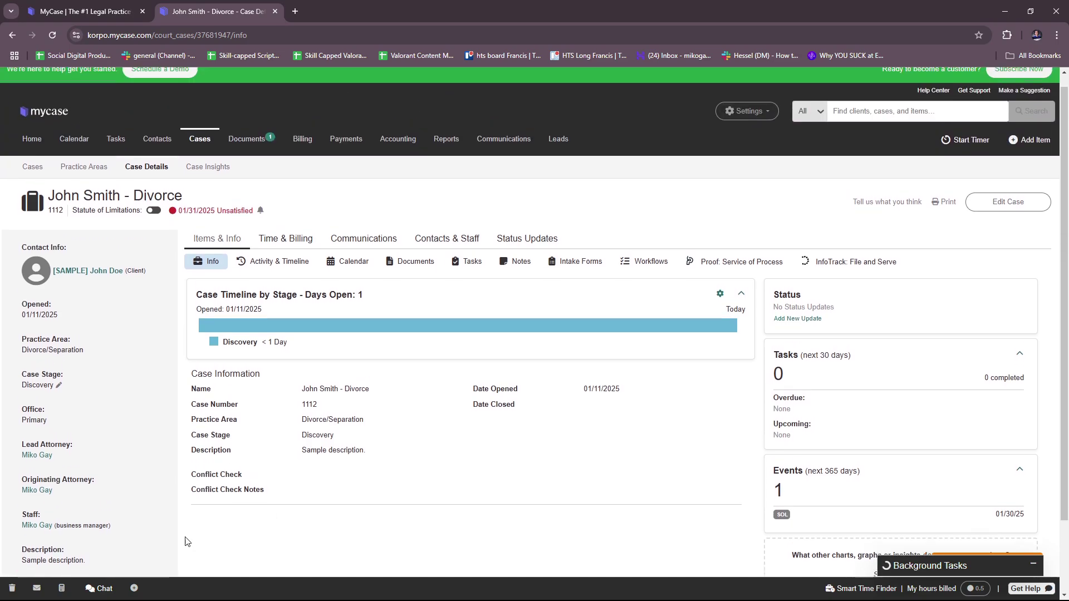
pyautogui.scroll(-2, 936, 341)
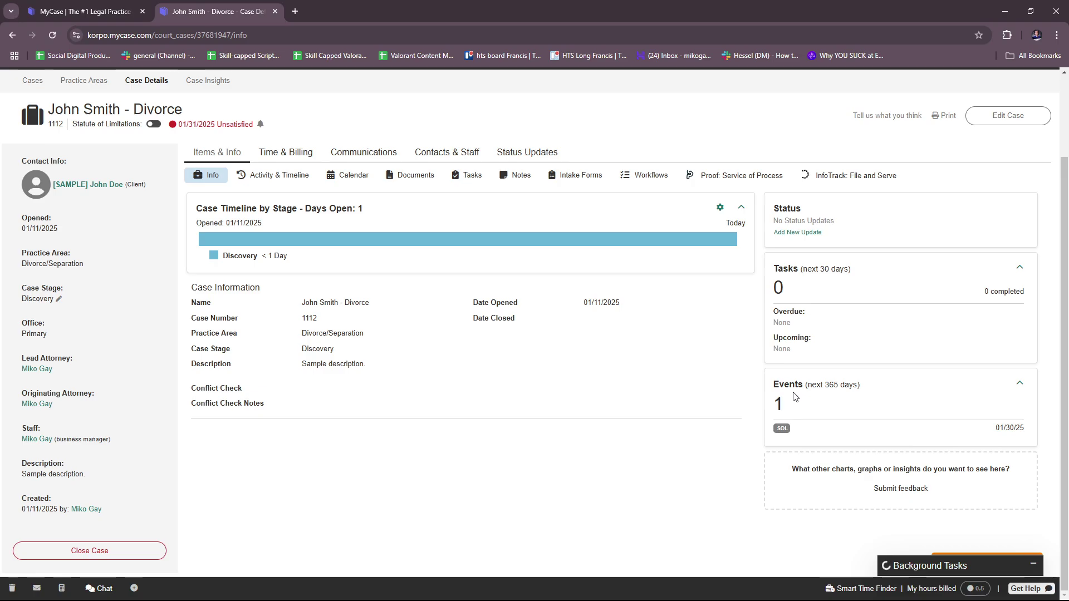
pyautogui.scroll(2, 486, 170)
# Return to the dashboard and examine its welcome cards, Add Item shortcuts and timesheet calendar.
pyautogui.moveTo(36, 155)
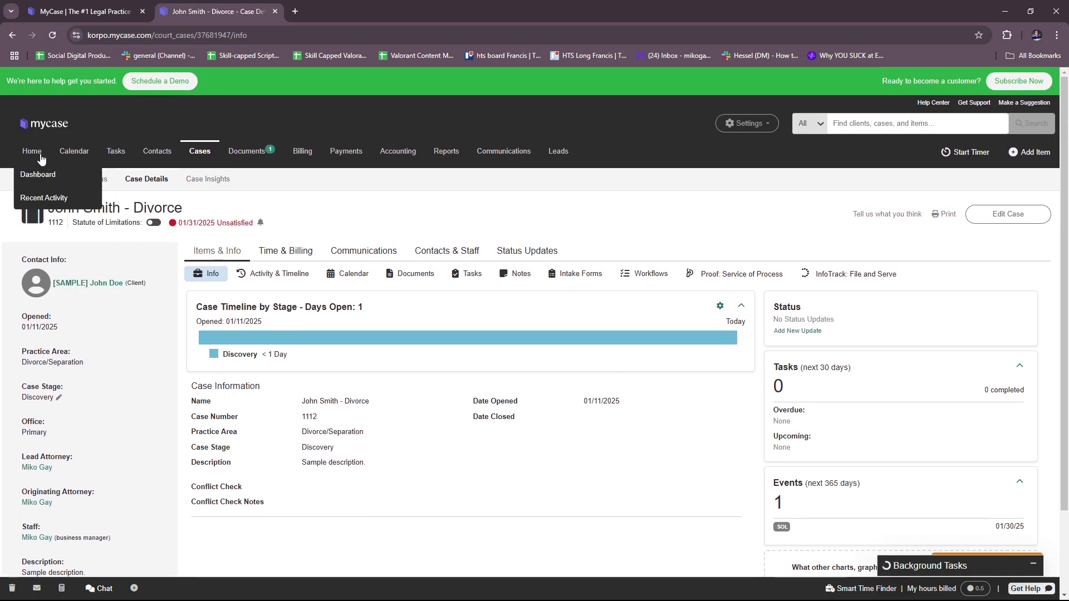
pyautogui.click(41, 176)
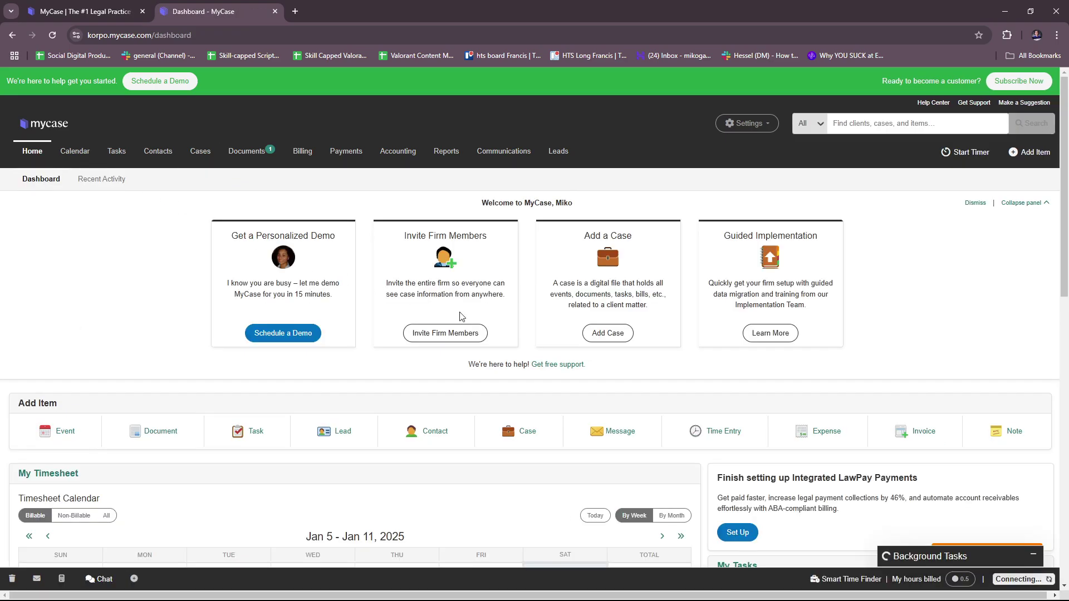
pyautogui.scroll(-1, 540, 223)
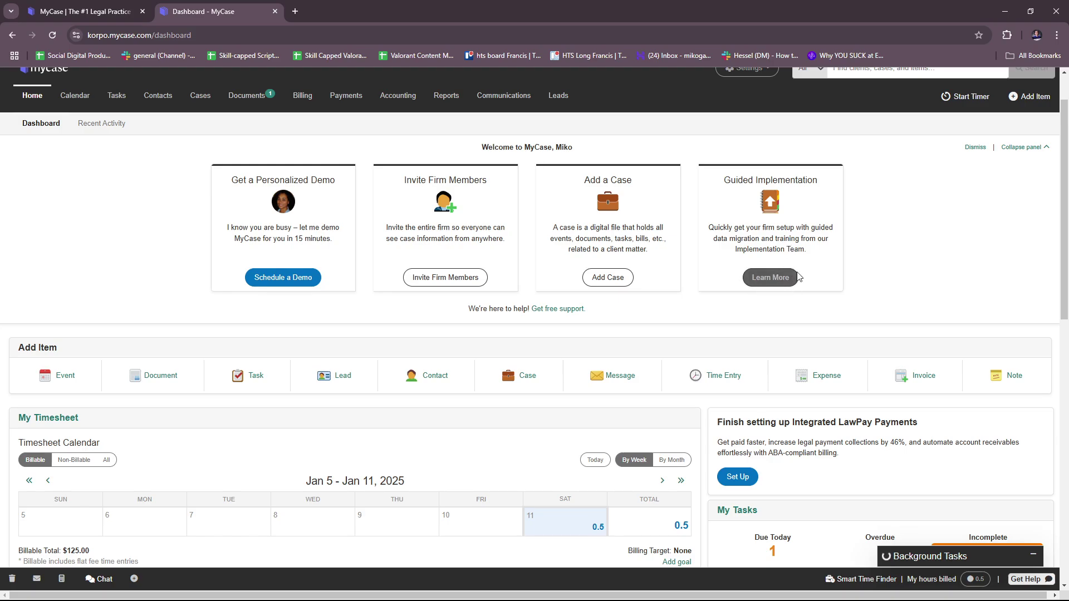
pyautogui.scroll(-1, 534, 292)
pyautogui.scroll(-2, 576, 261)
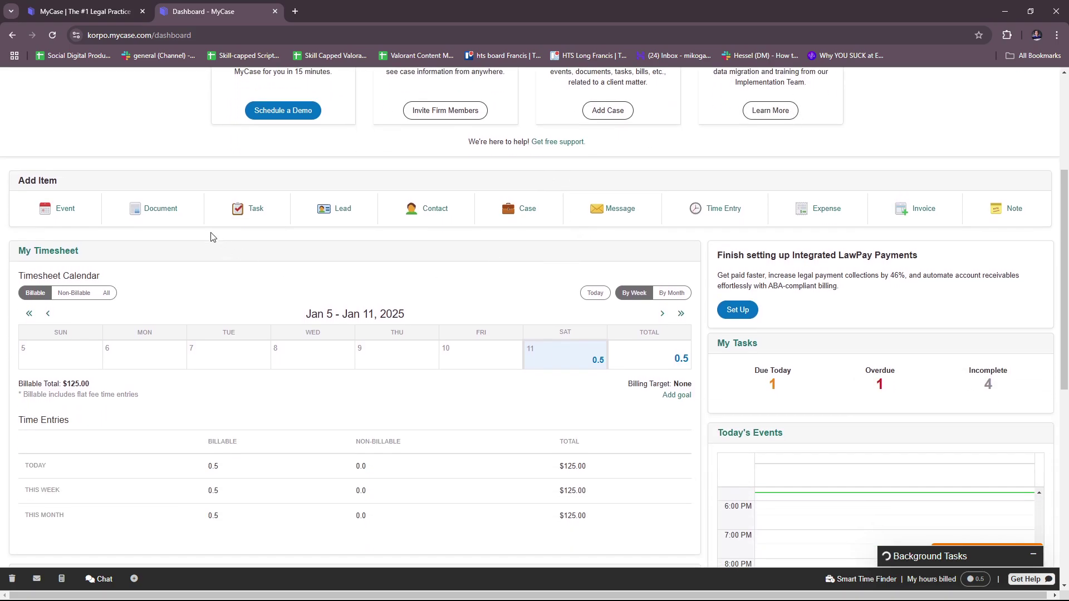
pyautogui.scroll(3, 631, 256)
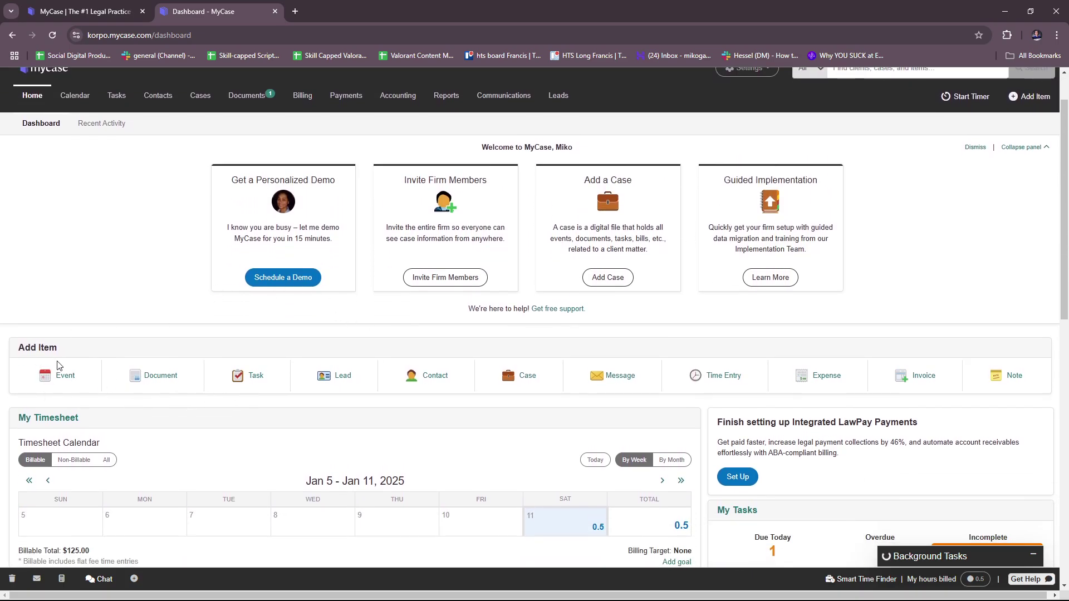
pyautogui.scroll(-1, 71, 358)
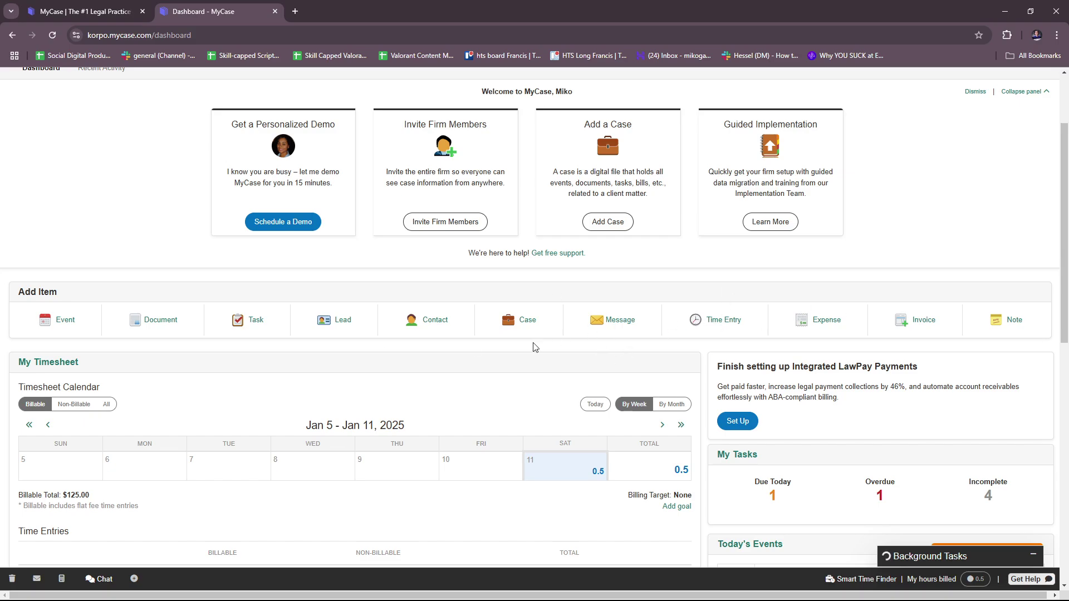
pyautogui.scroll(2, 535, 348)
pyautogui.moveTo(230, 165)
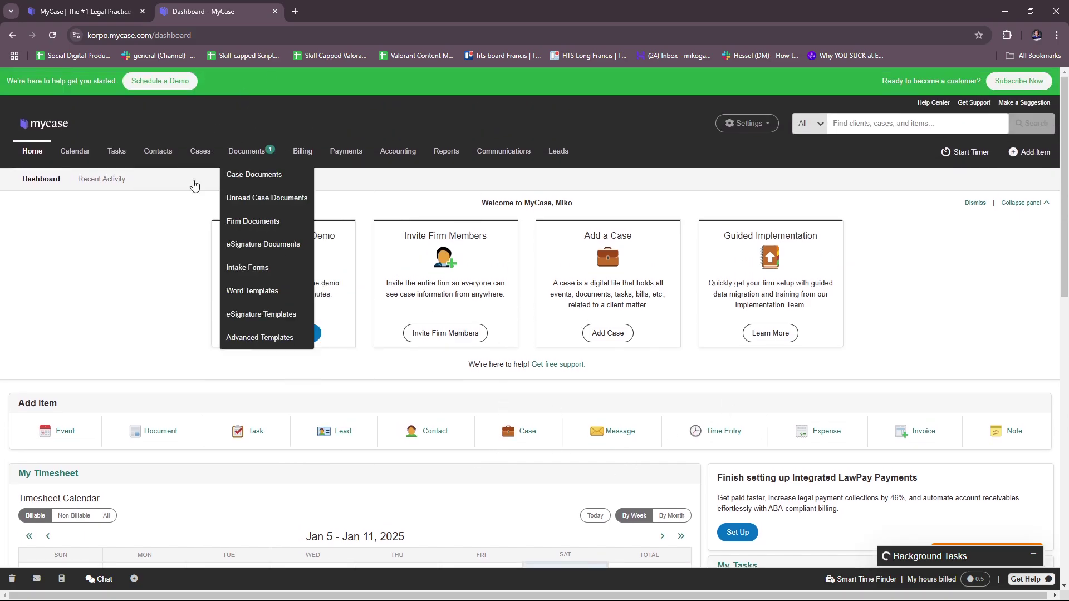
pyautogui.scroll(-4, 329, 412)
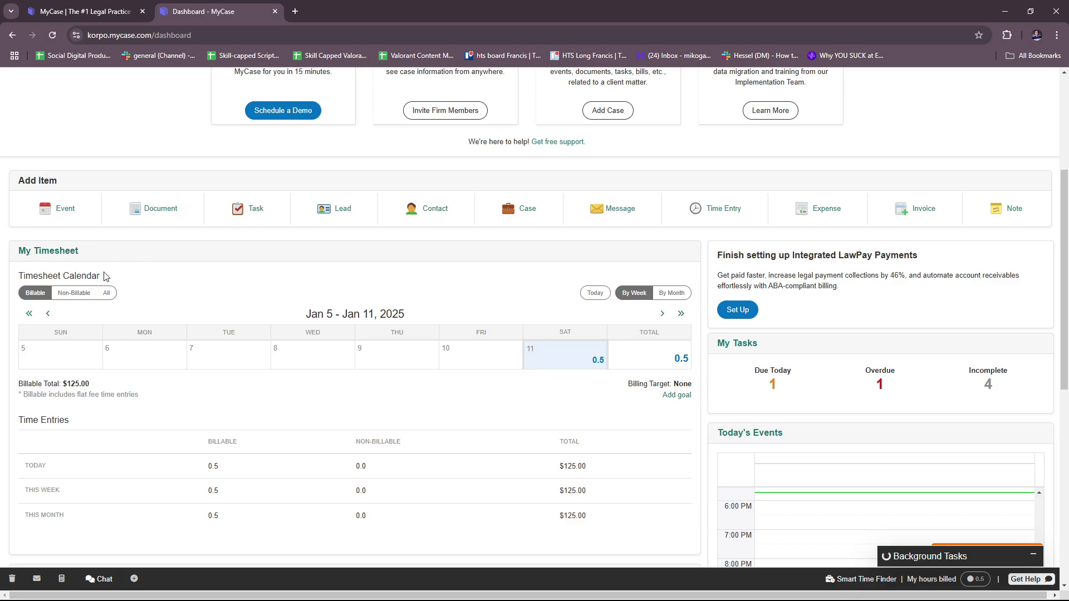
pyautogui.scroll(3, 546, 329)
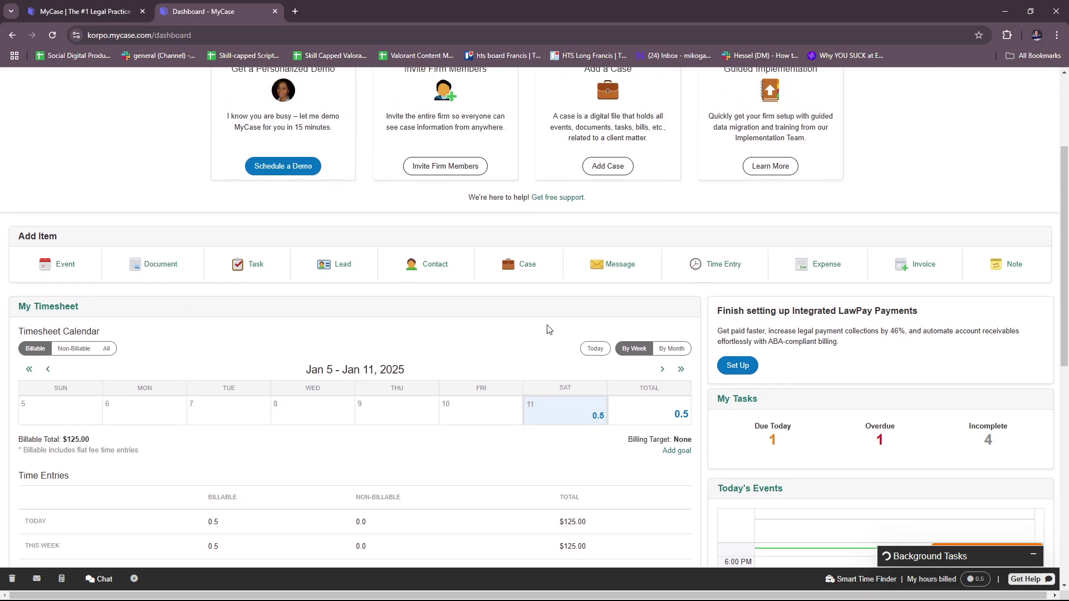
pyautogui.scroll(1, 707, 374)
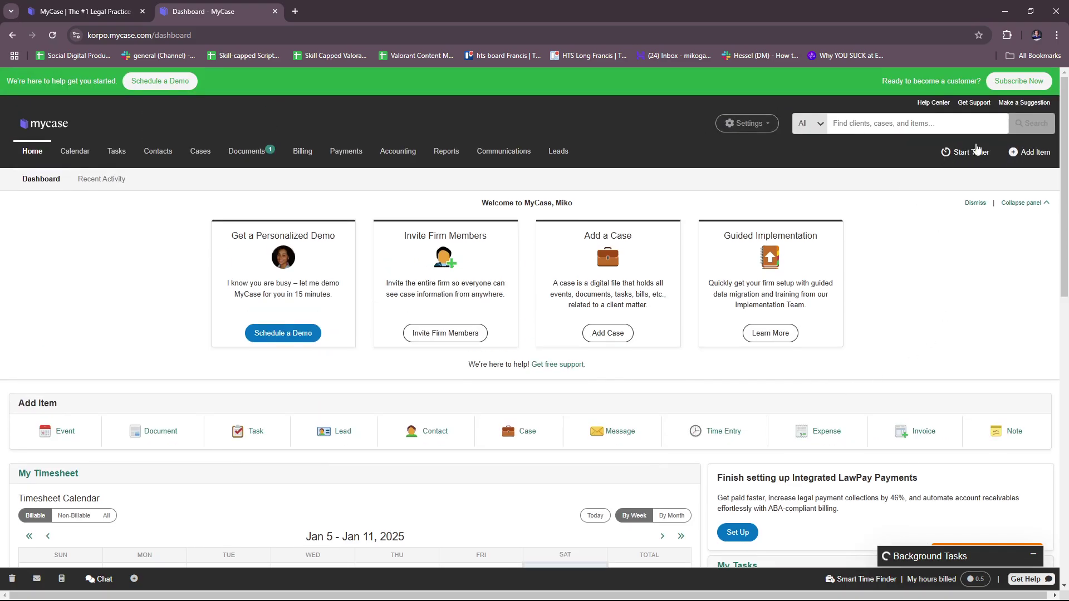
# Open the Quick Actions list, review its billing, firm management, contacts, leads and communication options, and close it.
pyautogui.click(1025, 159)
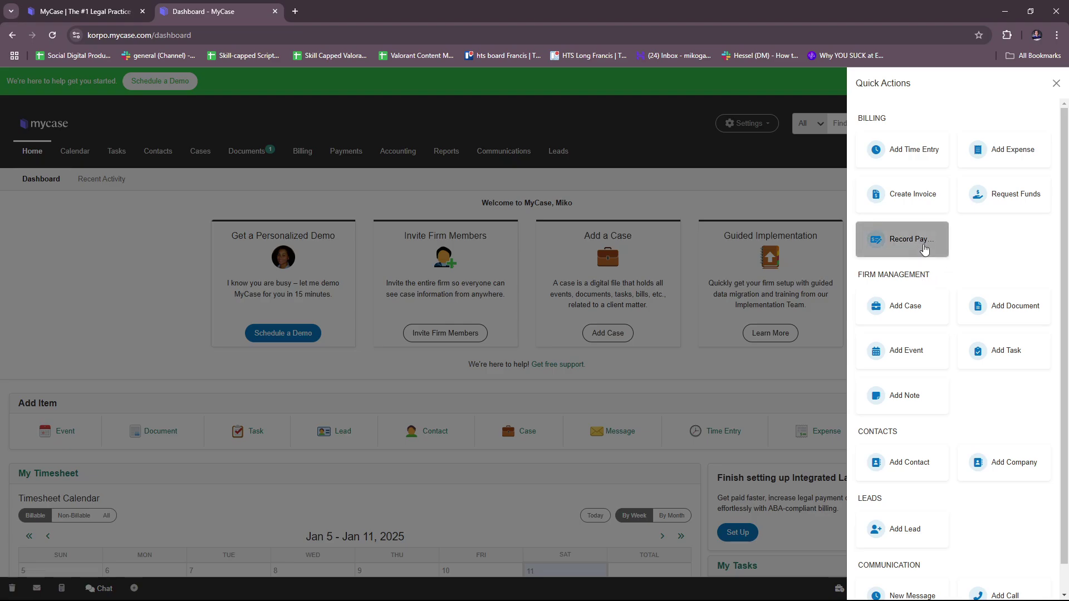
pyautogui.scroll(-1, 937, 284)
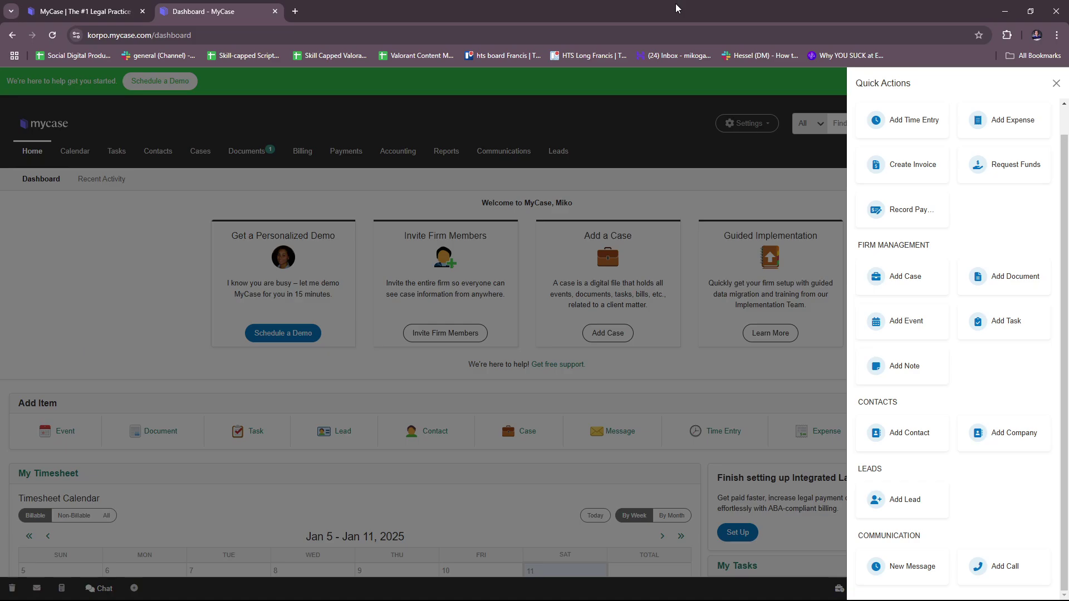
pyautogui.click(798, 179)
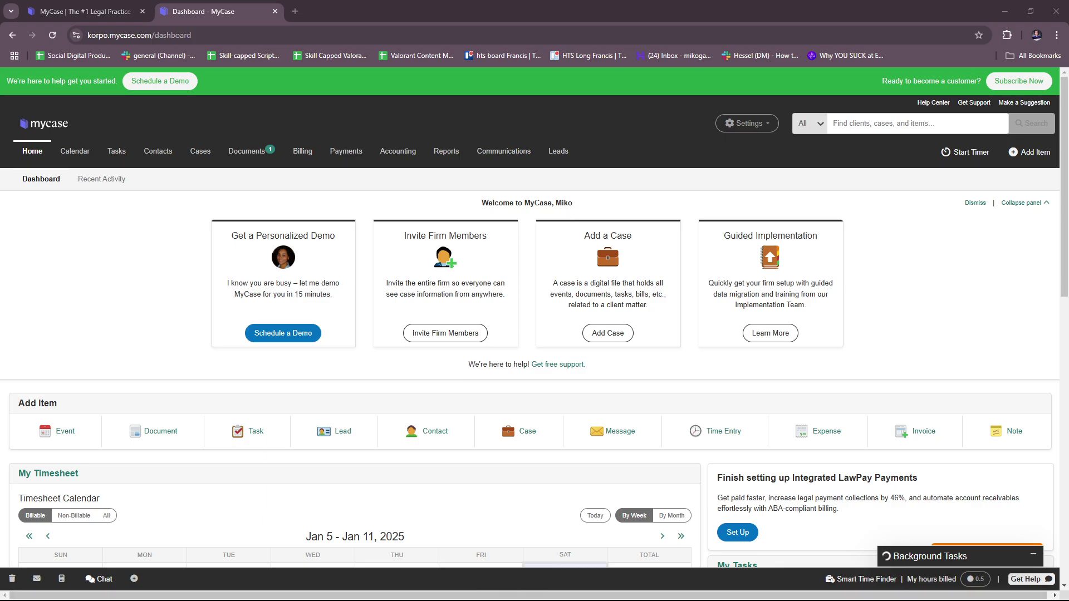
# Examine the dashboard's time entries, financial overview, open cases, leads chart, recent activity and app integrations.
pyautogui.click(687, 336)
pyautogui.scroll(-4, 690, 340)
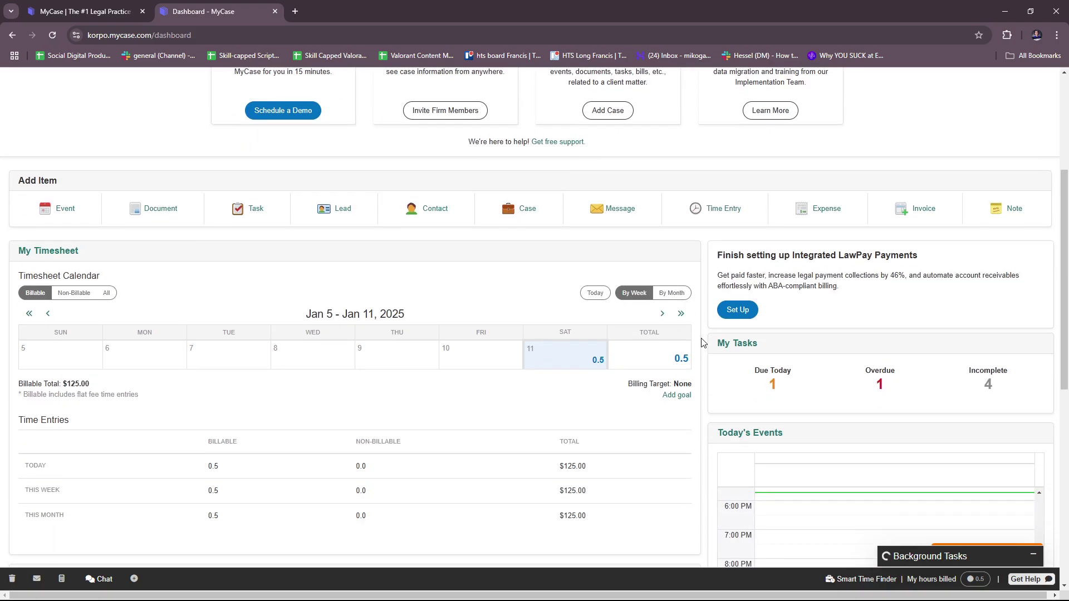
pyautogui.scroll(-4, 701, 340)
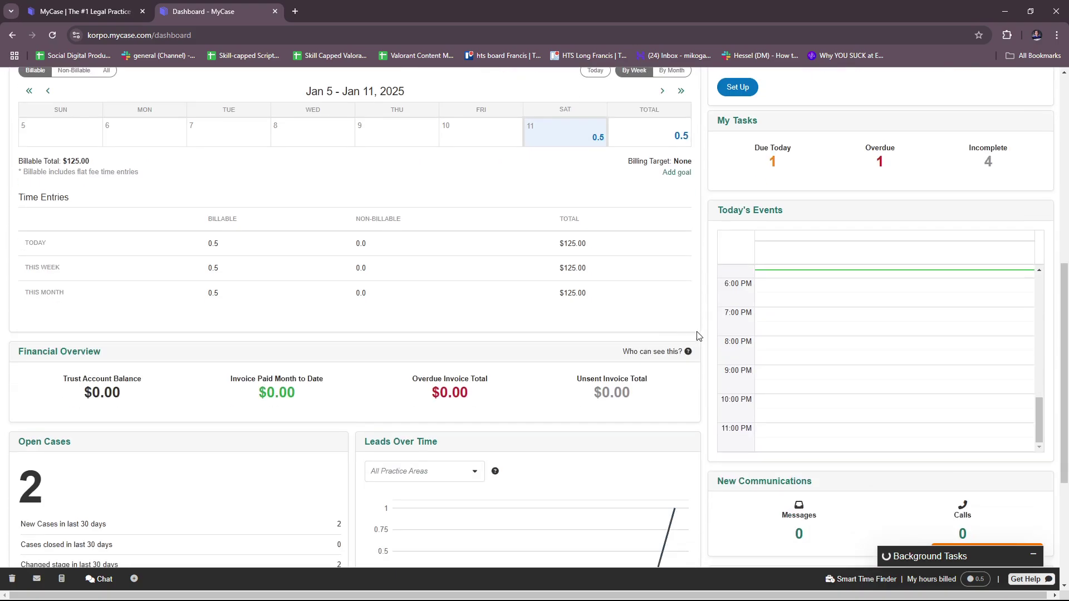
pyautogui.scroll(-4, 742, 342)
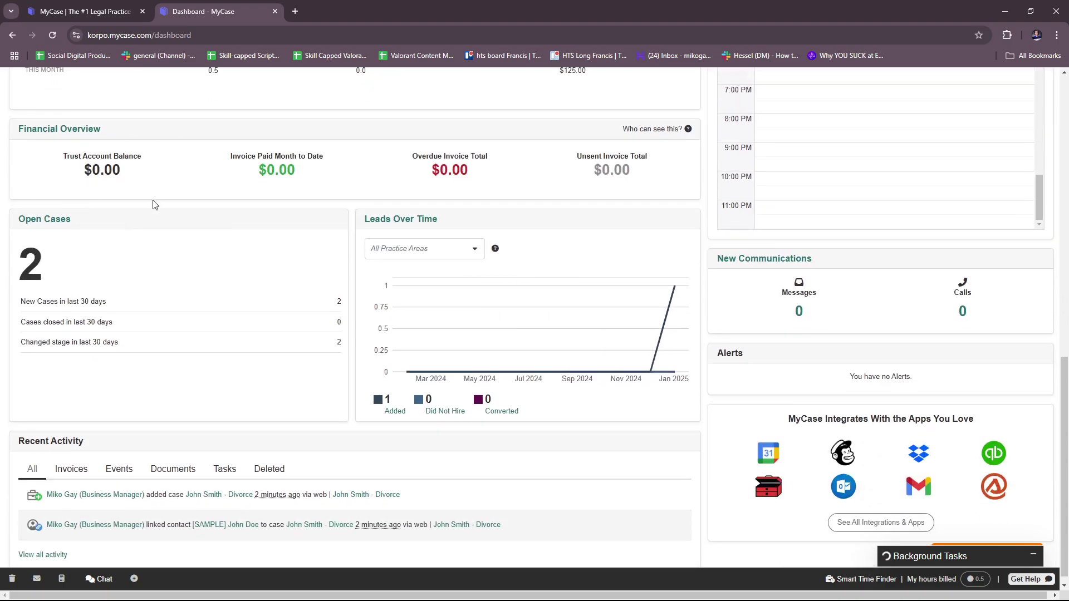
pyautogui.scroll(3, 54, 262)
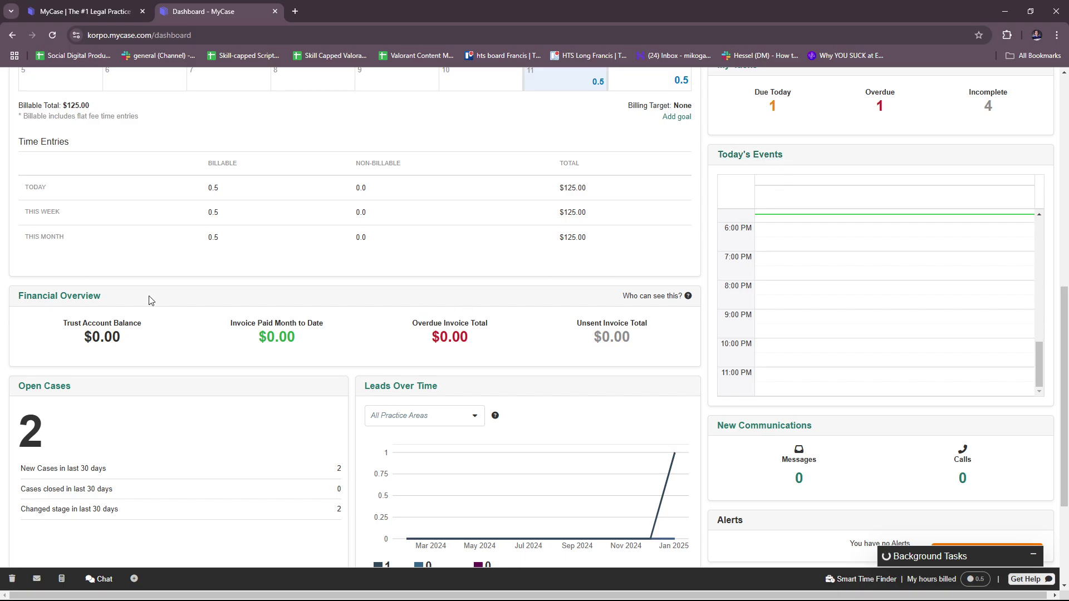
pyautogui.scroll(-3, 149, 296)
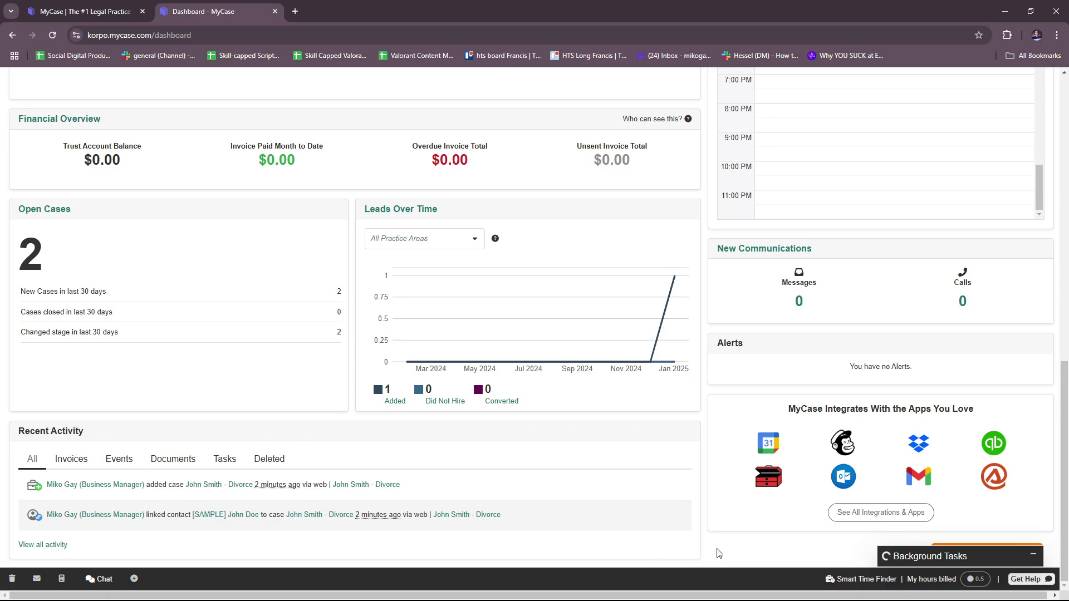
pyautogui.scroll(12, 718, 553)
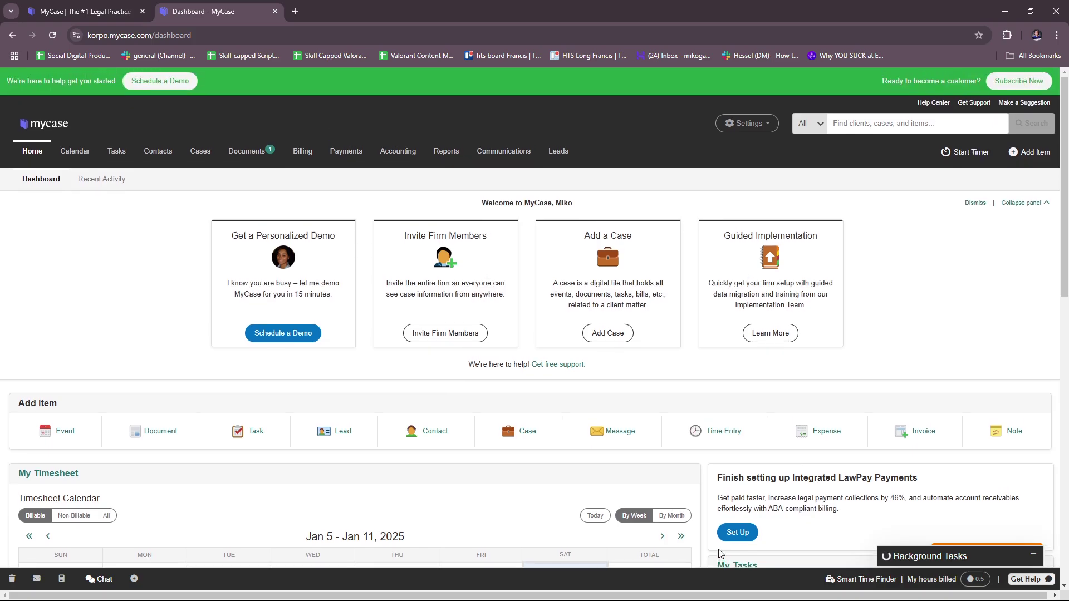